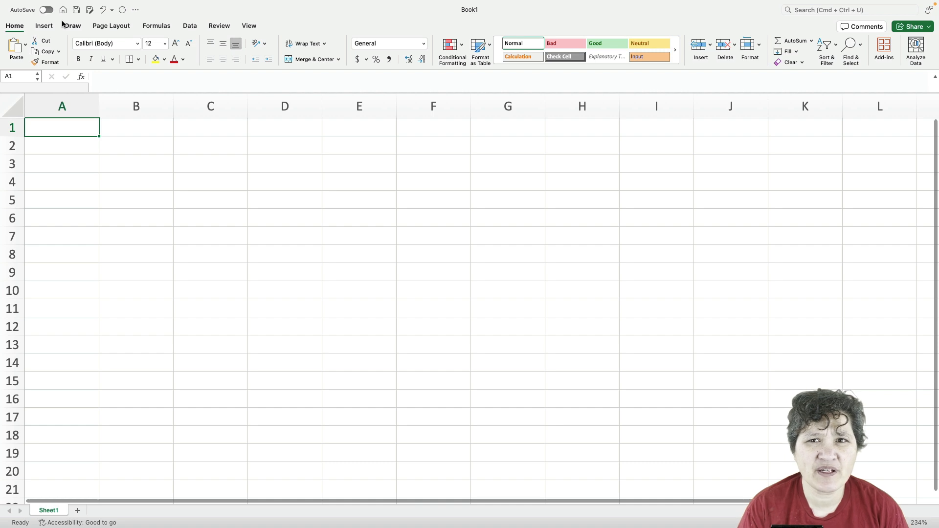
- Enter the column headers Species in A1 and Concentrations in B1
text(Species)
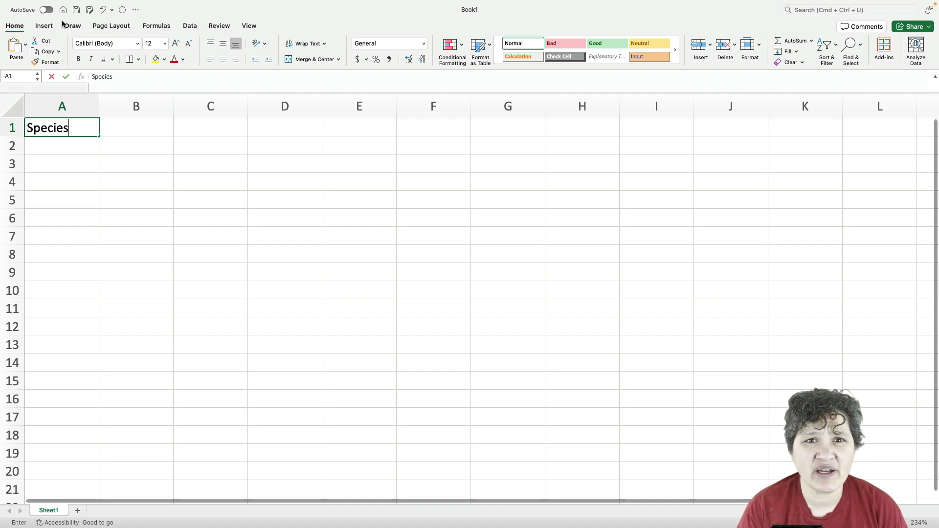
key(Tab)
text(Concentrations)
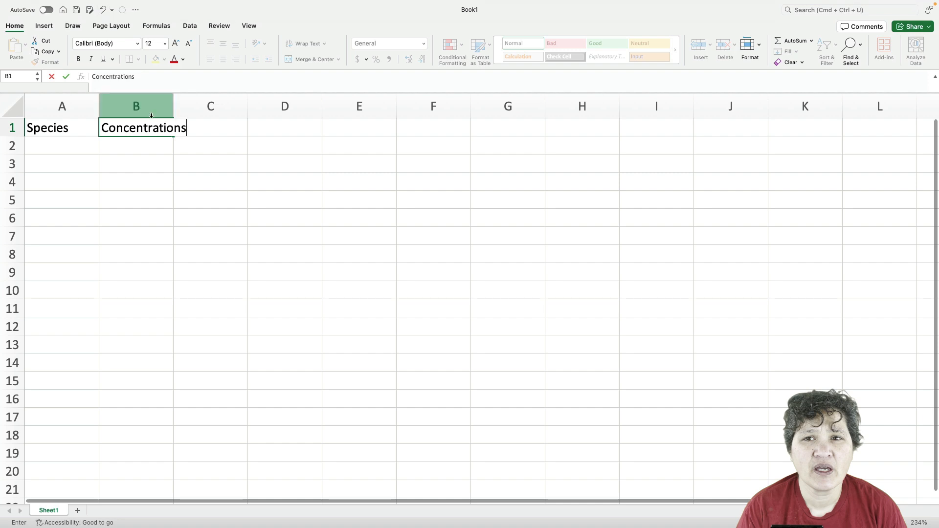
- Widen column B to fit its header and make row 1 bold
click(136, 105)
drag(173, 103, 189, 103)
click(13, 128)
key(super+b)
- Shade the range H1:L11 light green and enter the title Constants in H1
click(592, 127)
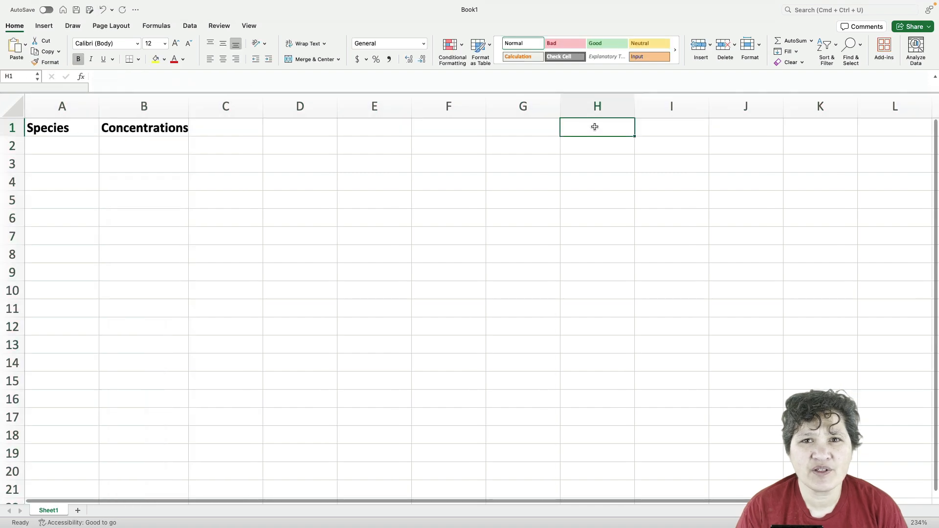
drag(593, 127, 871, 310)
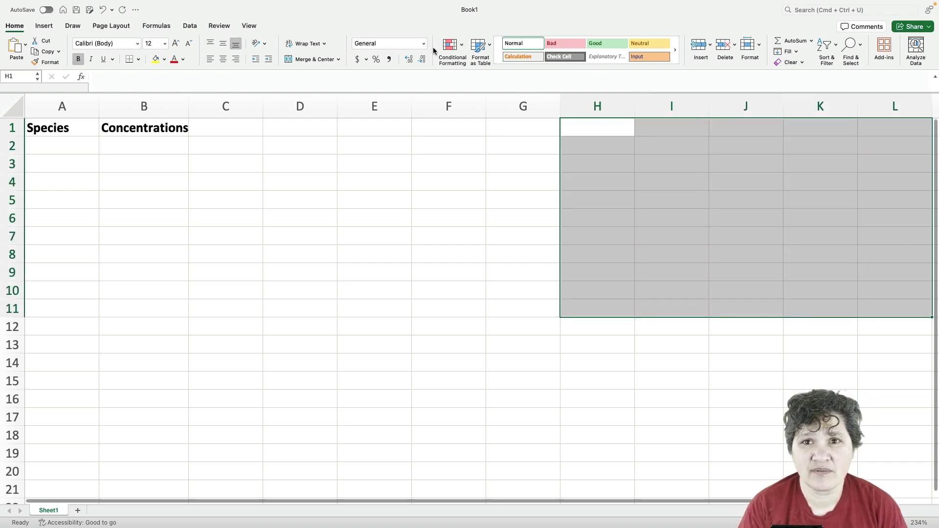
click(164, 60)
click(235, 113)
click(594, 132)
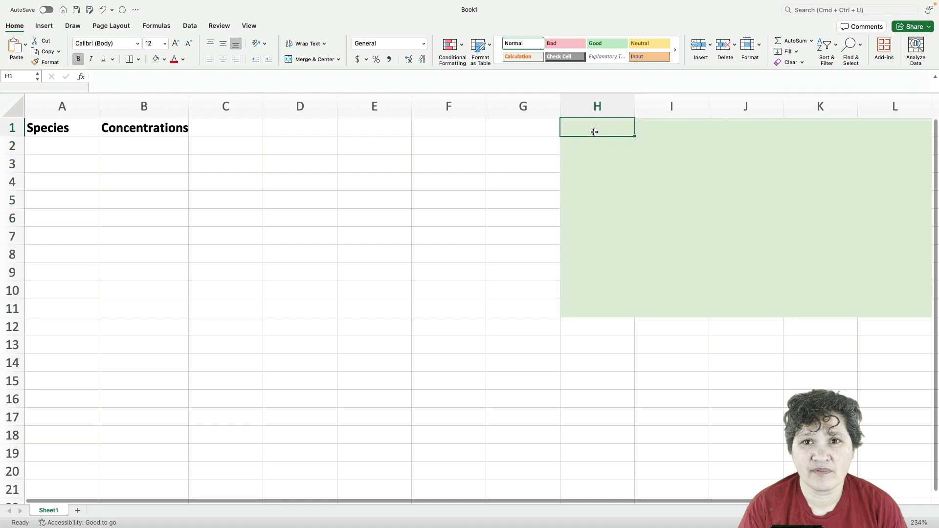
text(Constants)
- Enter the label Ammonia in H3, pKa in H4, and the pKa value 9.245 in H5
click(592, 163)
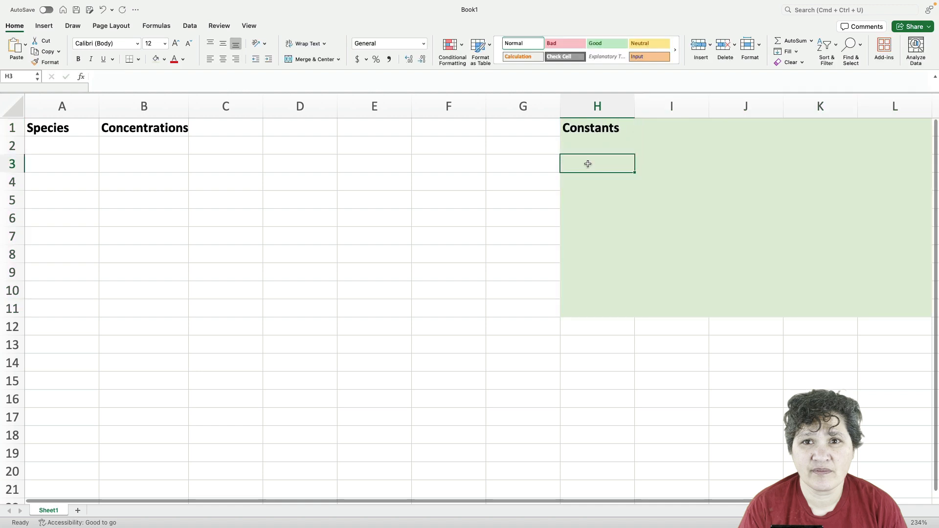
text(Ammonia)
key(Right)
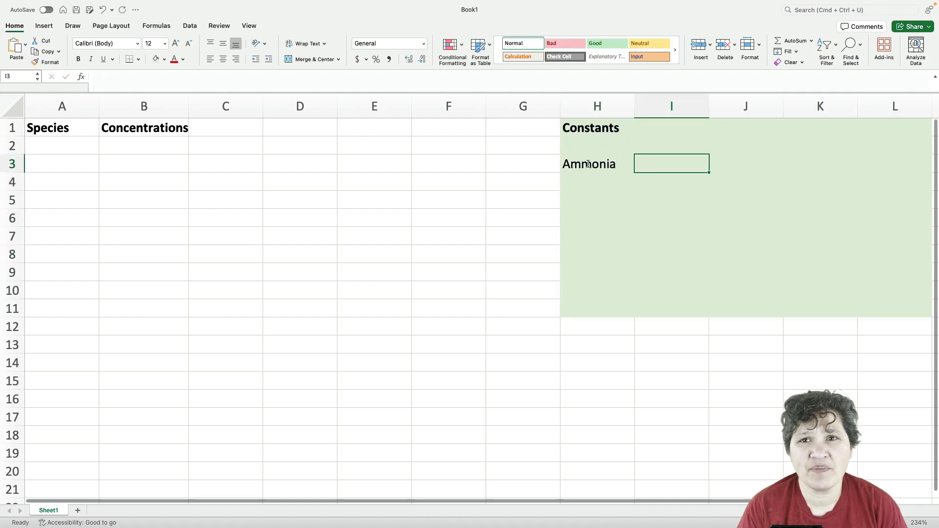
key(Down)
key(Left)
text(pKa)
key(Return)
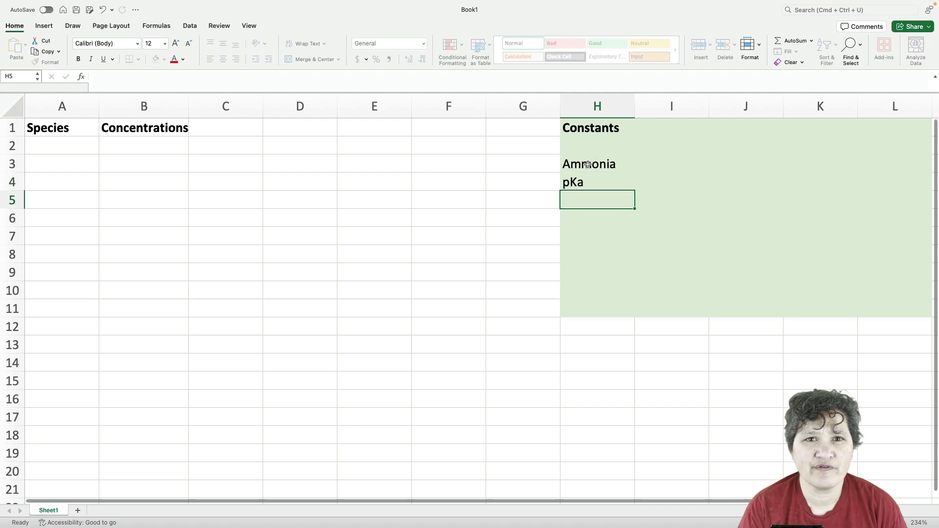
text(9.245)
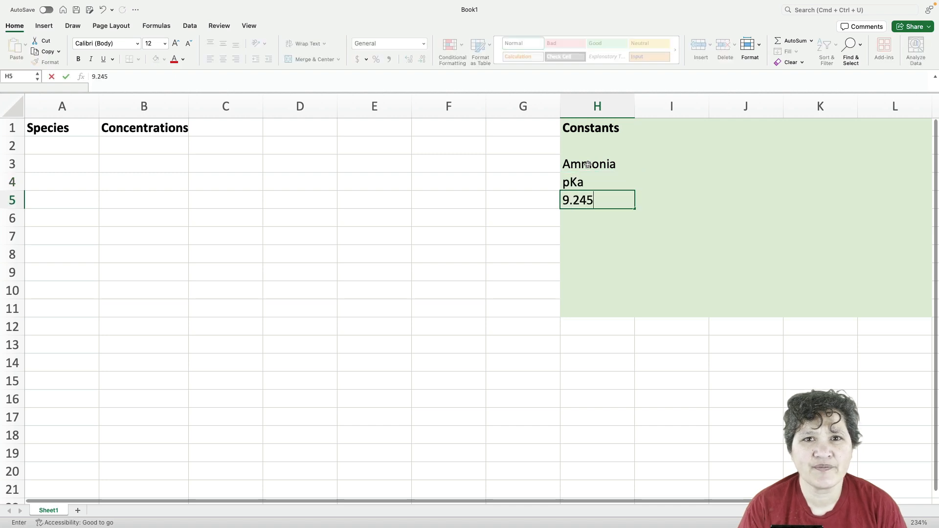
key(Return)
- Label H6 as Ka and calculate it in H7 from the pKa with =10^(-1*H5)
text(Ka)
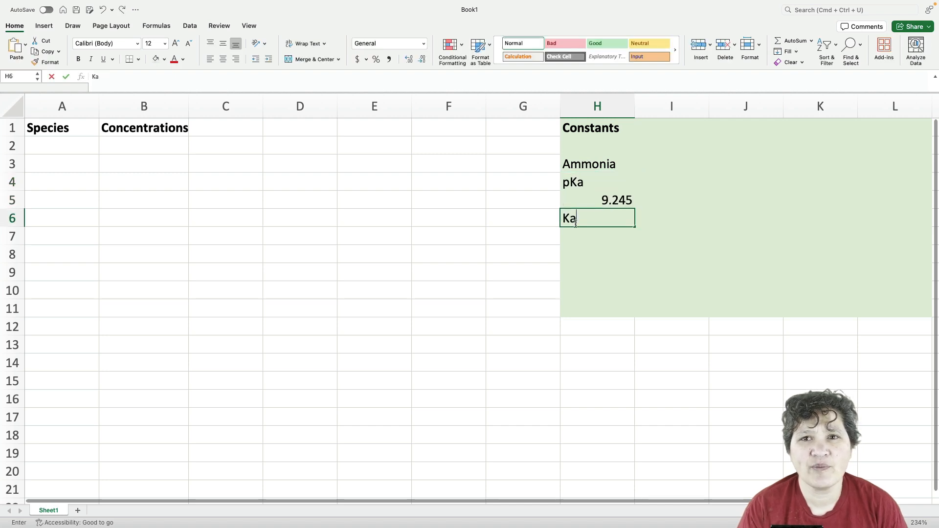
key(Return)
text(=10)
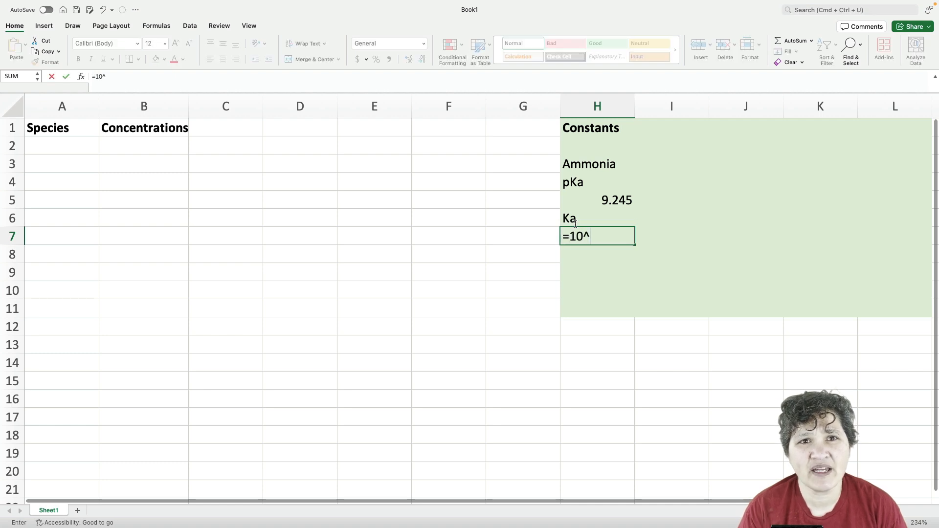
text(^(-)
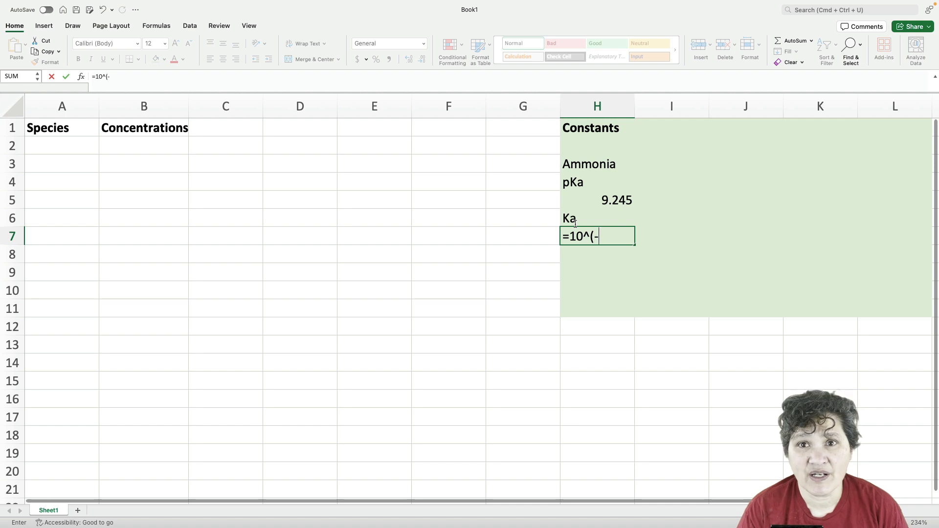
text(1*()
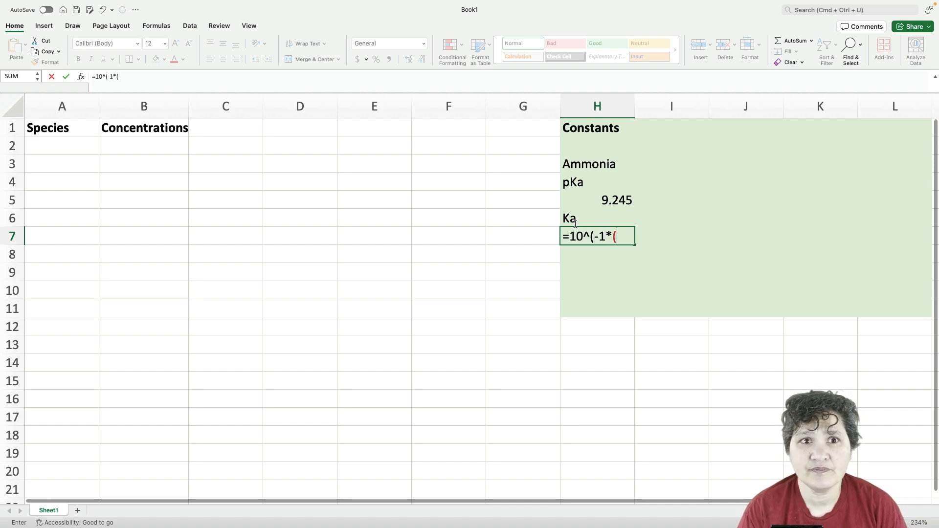
click(615, 199)
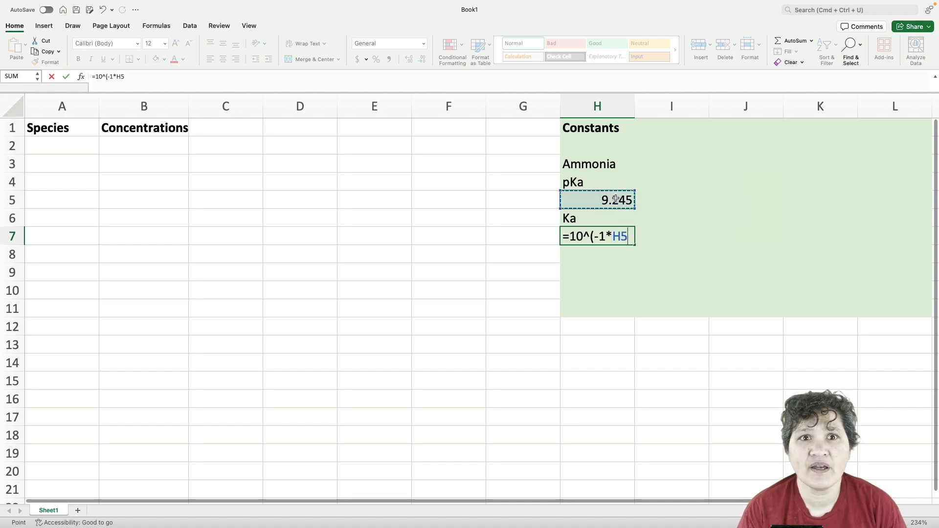
text())
- Add the headers Complexes in J2, log β in K2, and β in L2, with the Greek letter in Symbol font
click(735, 143)
text(Compl)
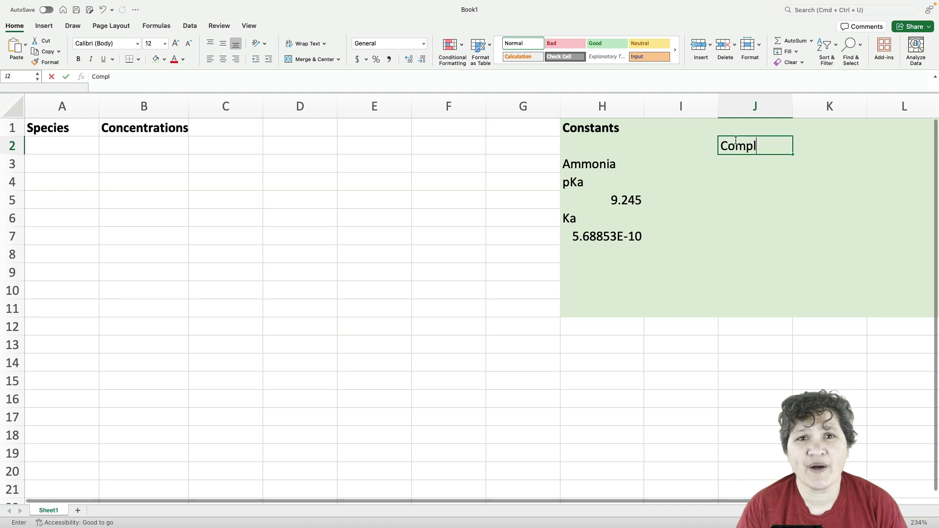
text(exes)
click(807, 147)
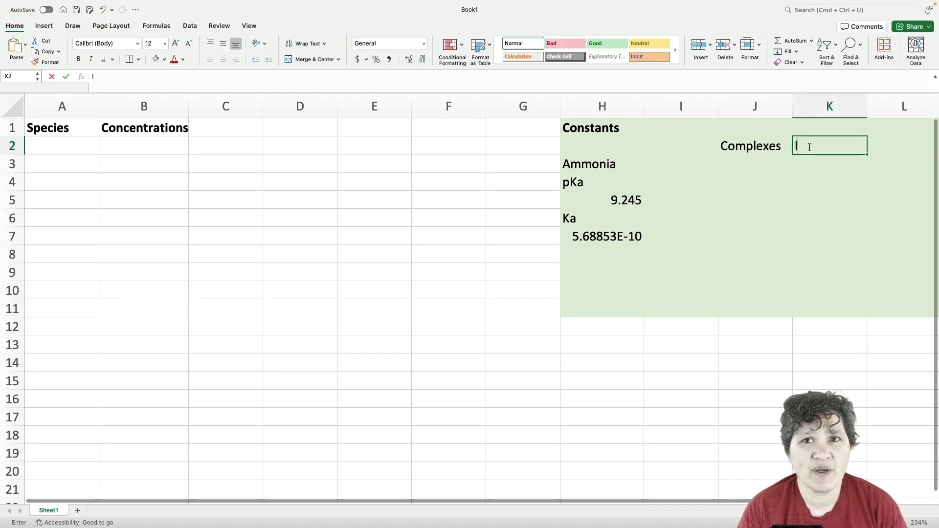
text(log β)
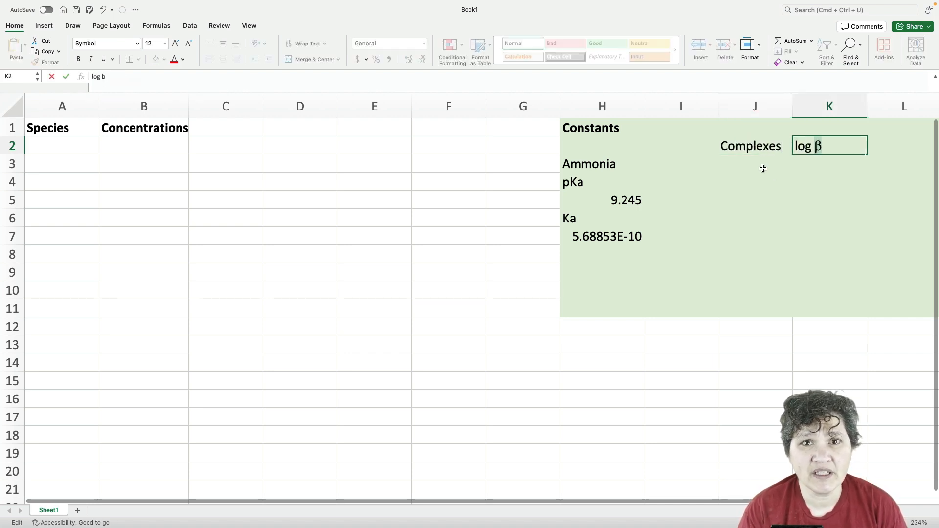
click(814, 192)
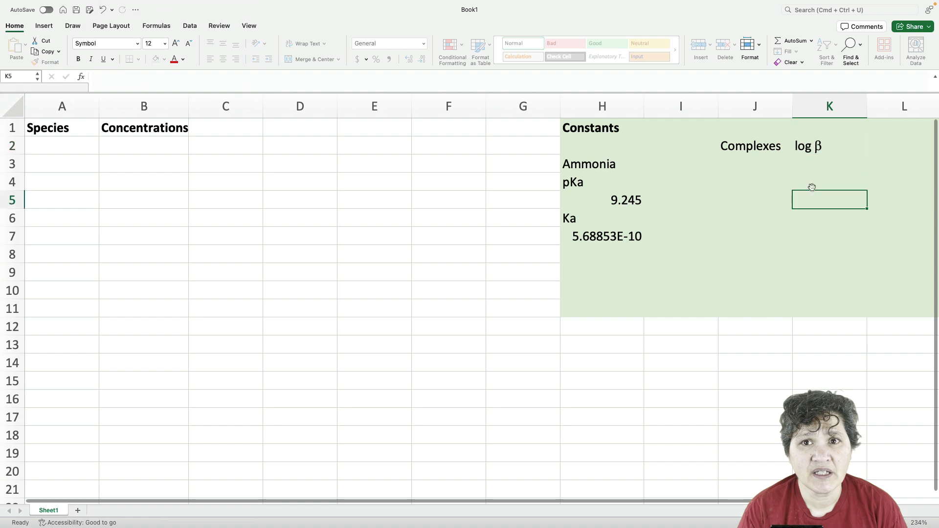
click(883, 144)
click(822, 146)
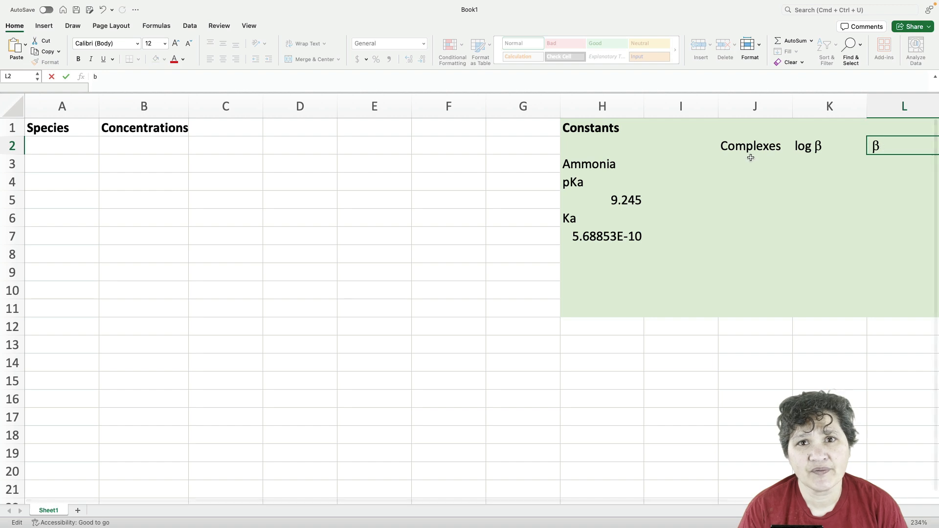
- Enter the complex Ag(NH3) in J4 with log β 2.0 in K4, and calculate β in L4 with =10^K4
click(739, 174)
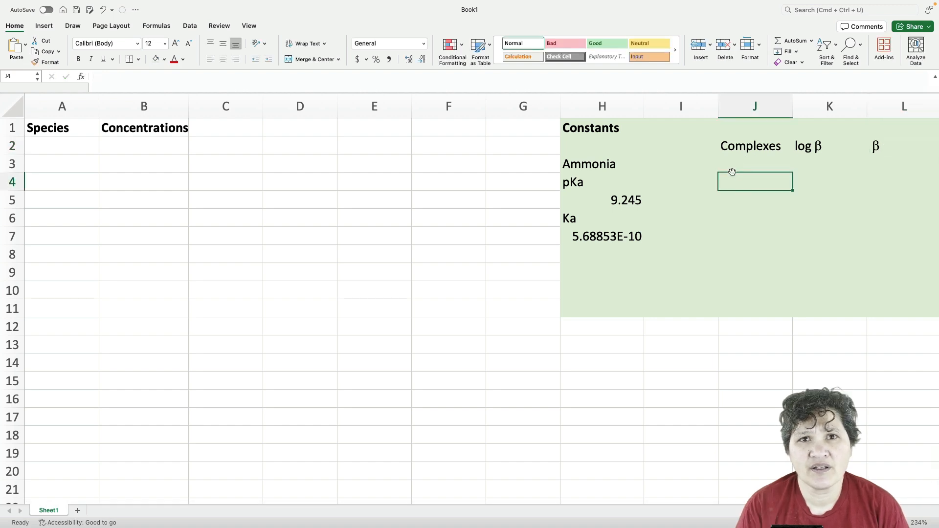
text(Ag(NH3))
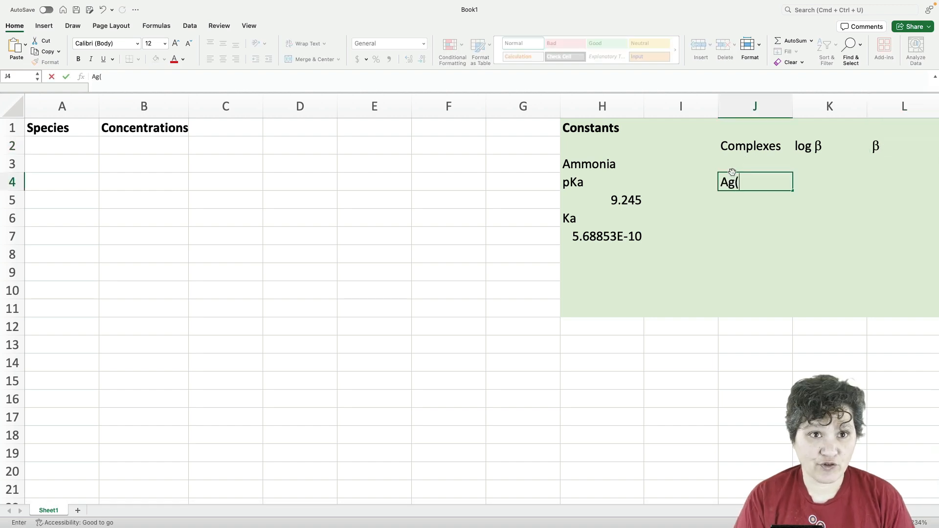
key(Tab)
text(2.0)
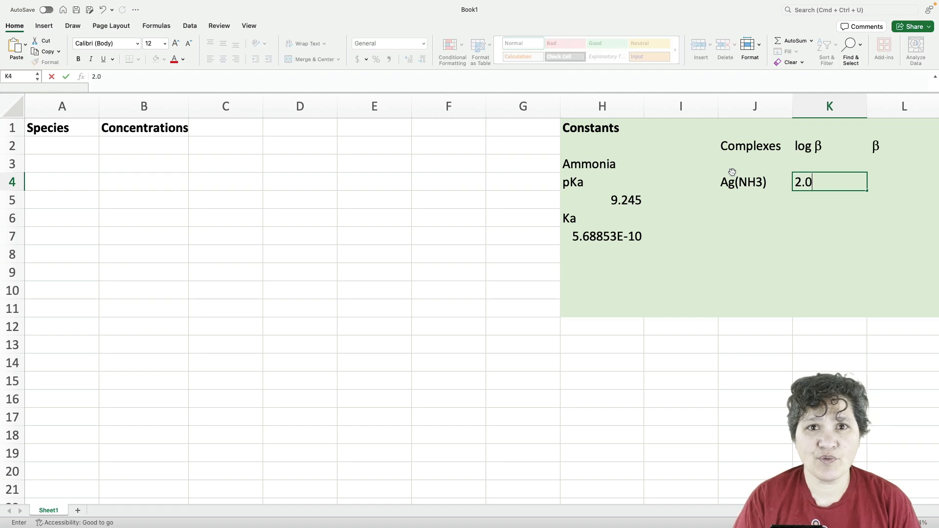
key(Tab)
text(=)
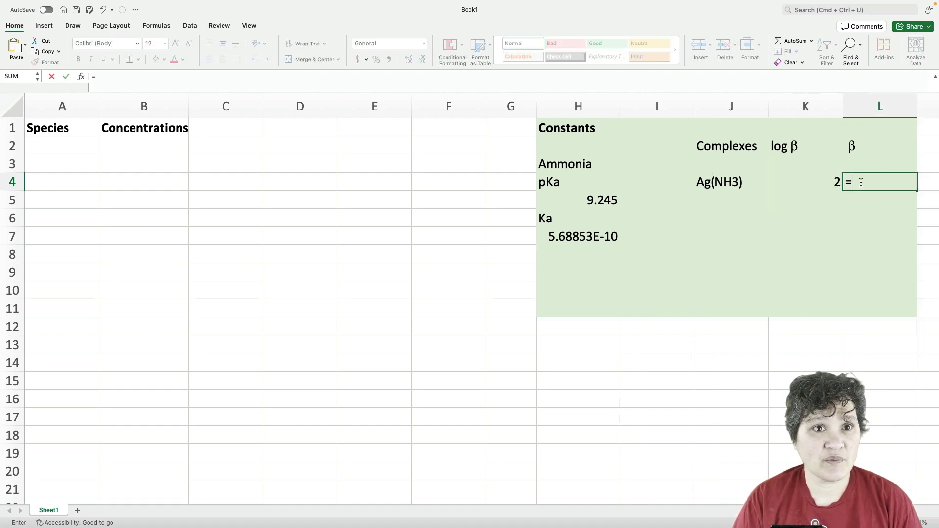
text(10^)
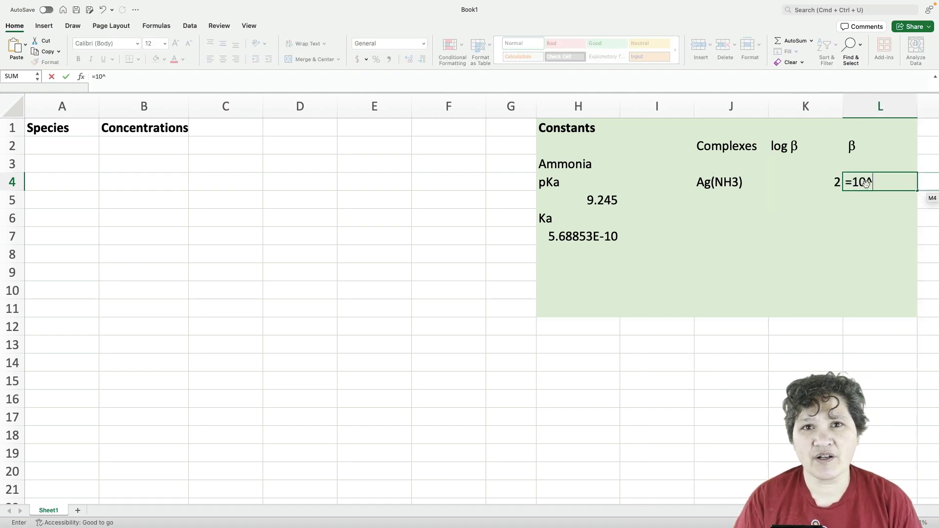
click(808, 186)
key(Return)
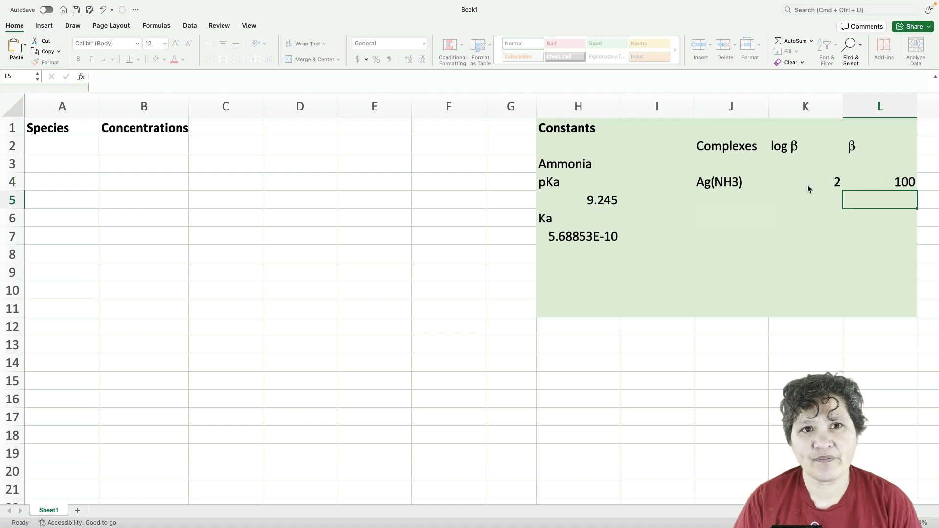
- Enter the second ammonia complex, Ag(NH3)2, in J5
click(723, 193)
text(Ag(NH3))
key(Tab)
click(745, 197)
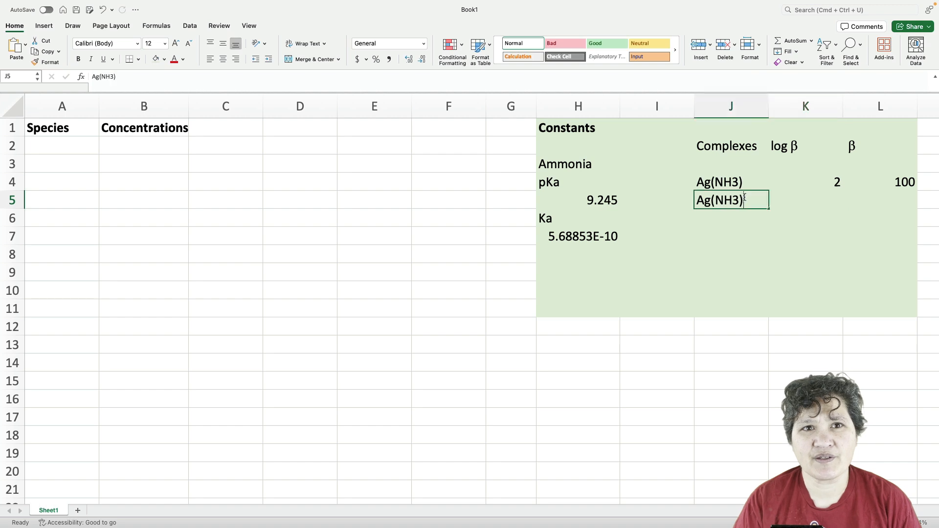
double_click(744, 197)
text(2)
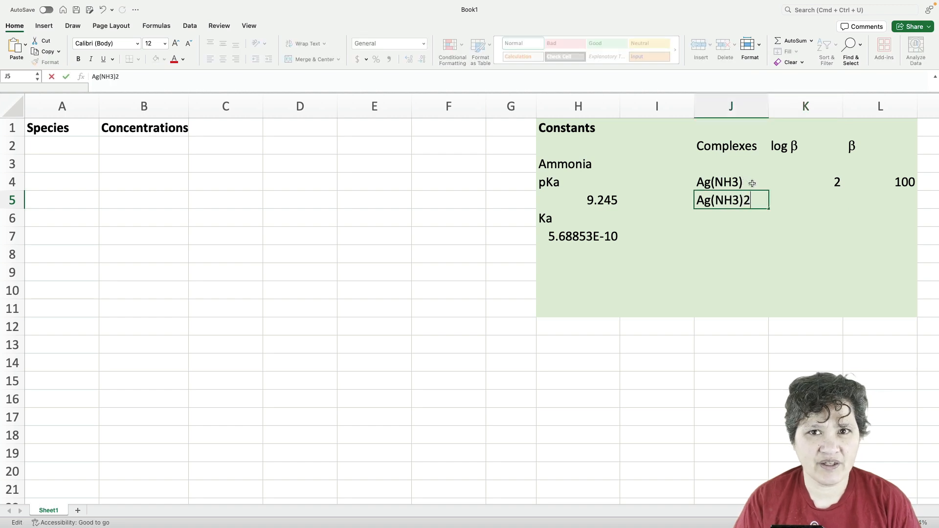
- Append a space and a + charge to the ammonia complex labels in J4 and J5
double_click(752, 183)
text(+)
double_click(759, 200)
text(+)
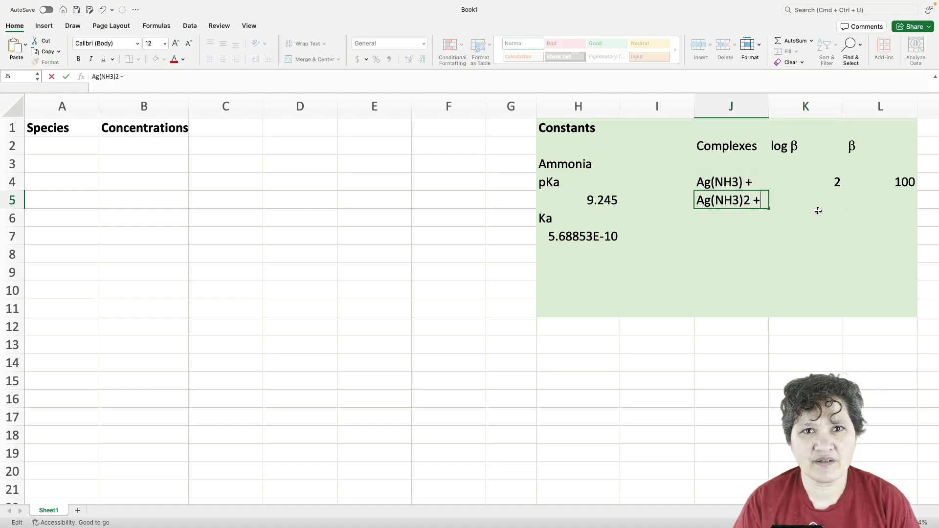
- Enter 4 in K5 as the log β value of Ag(NH3)2 +
click(837, 199)
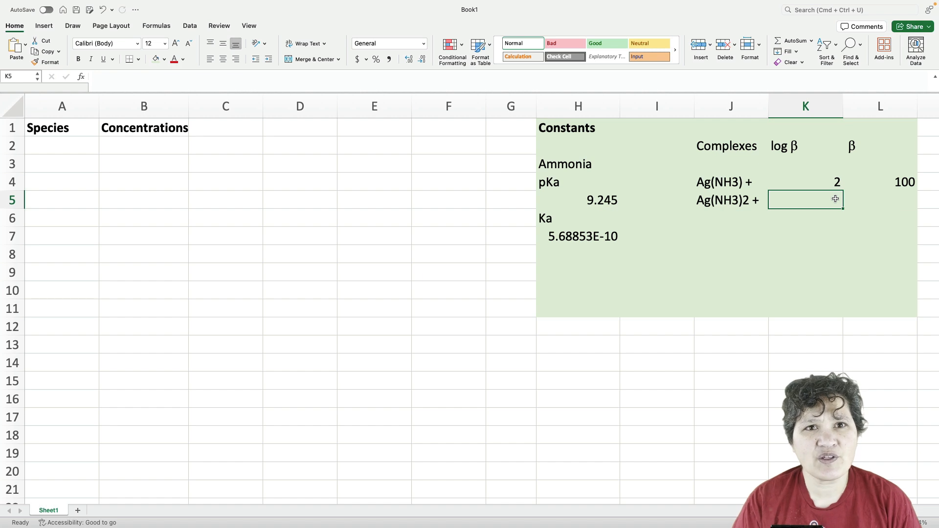
text(4)
key(Tab)
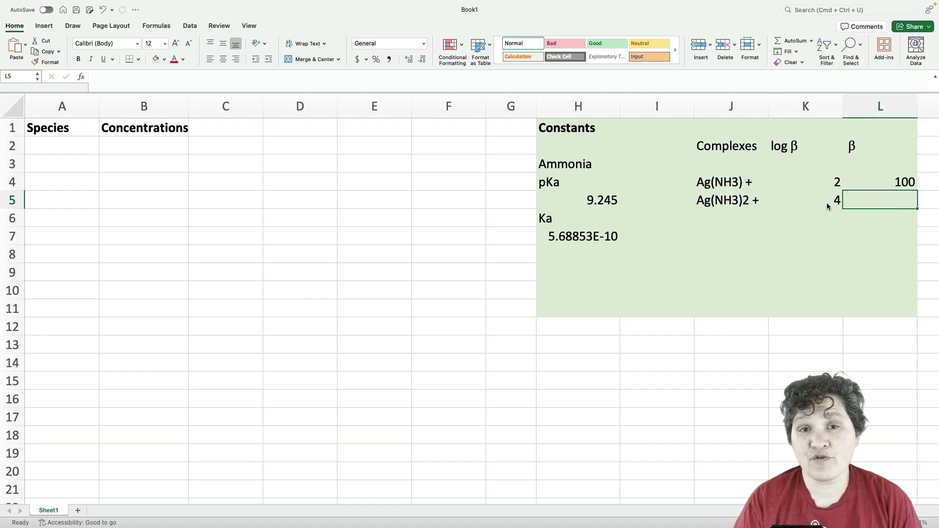
- Enter the hydroxide complex Ag(OH) in J6 with log β 3.3 in K6
click(711, 217)
text(Ag(OH)
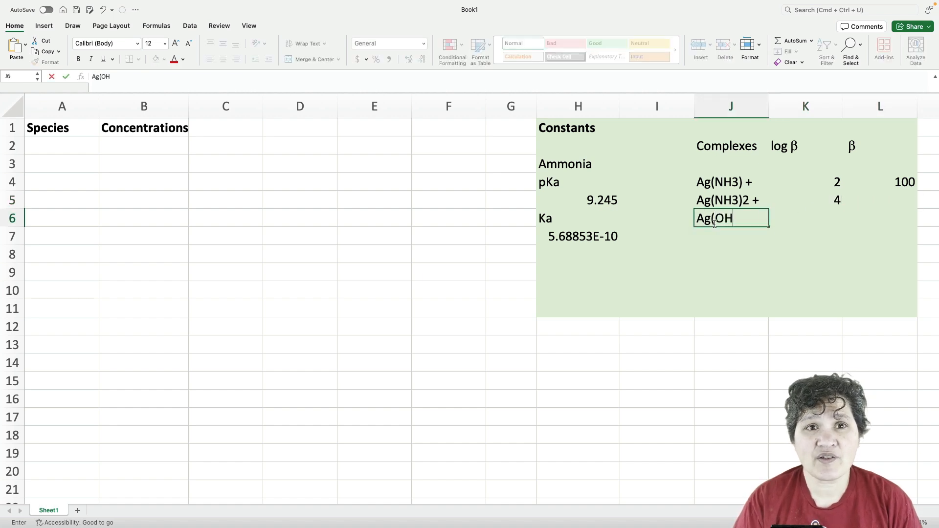
text())
key(Tab)
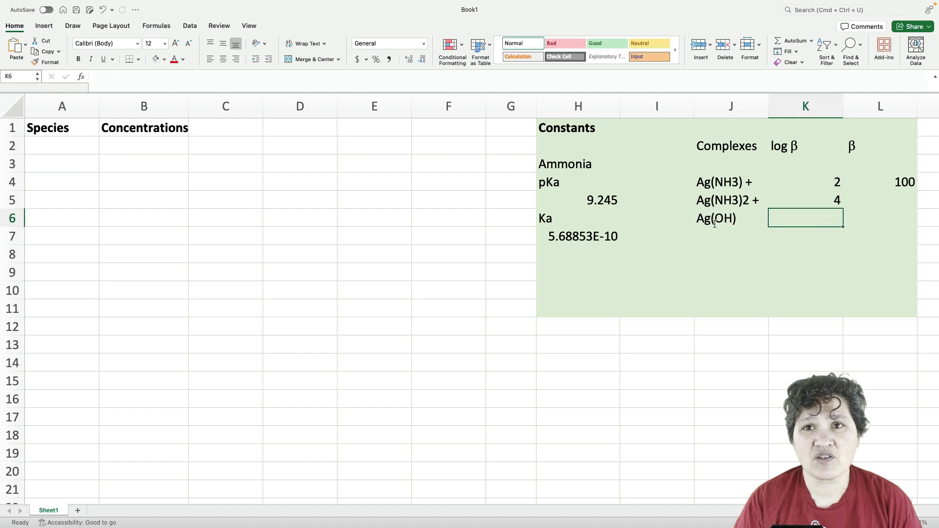
text(3.3)
key(Return)
- Enter the second hydroxide complex, Ag(OH)2 -, in J7
text(Ag)
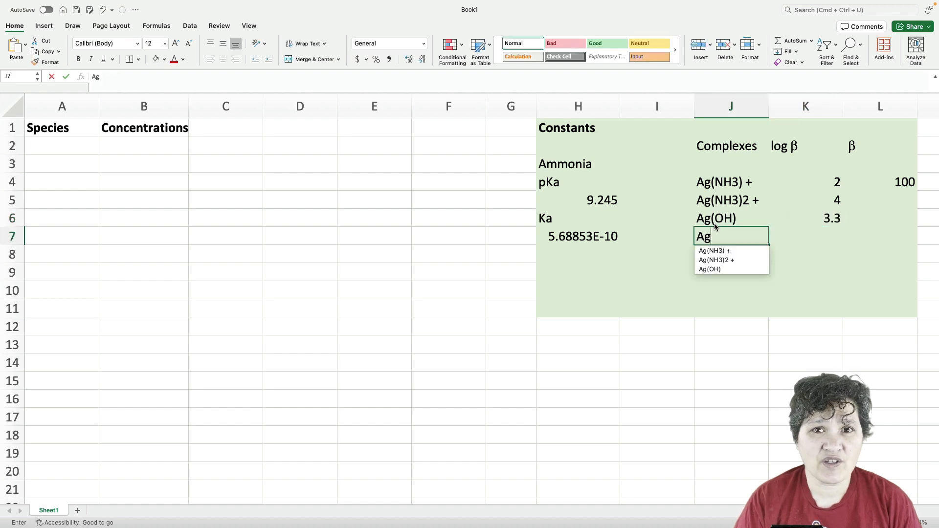
text((OH)2 -)
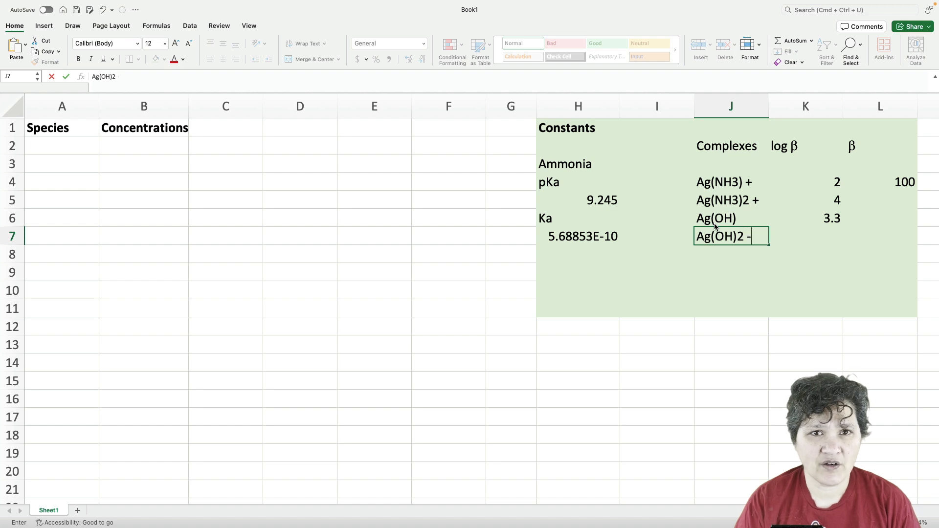
click(840, 231)
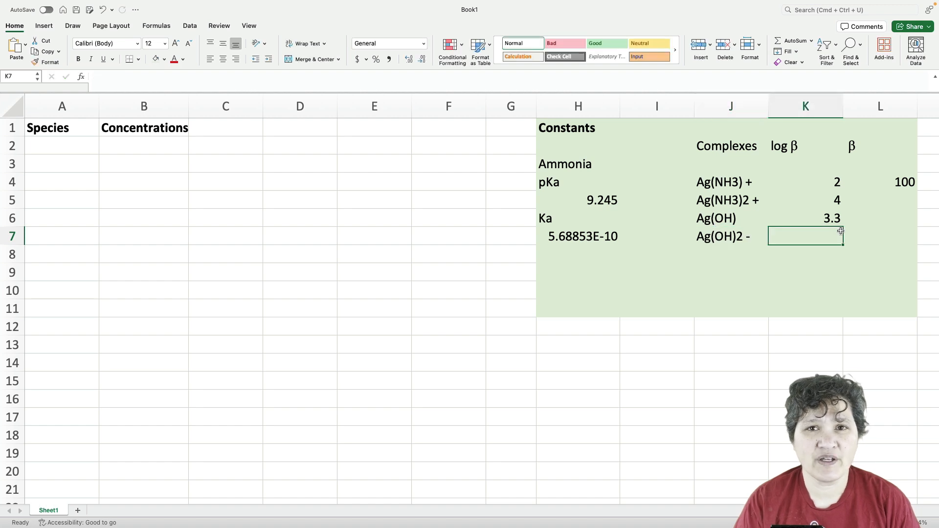
- Enter 7.2 as the log β of Ag(OH)2 - in K7 and fill the β formula =10^K4 from L4 down to L7
text(7.2)
key(Return)
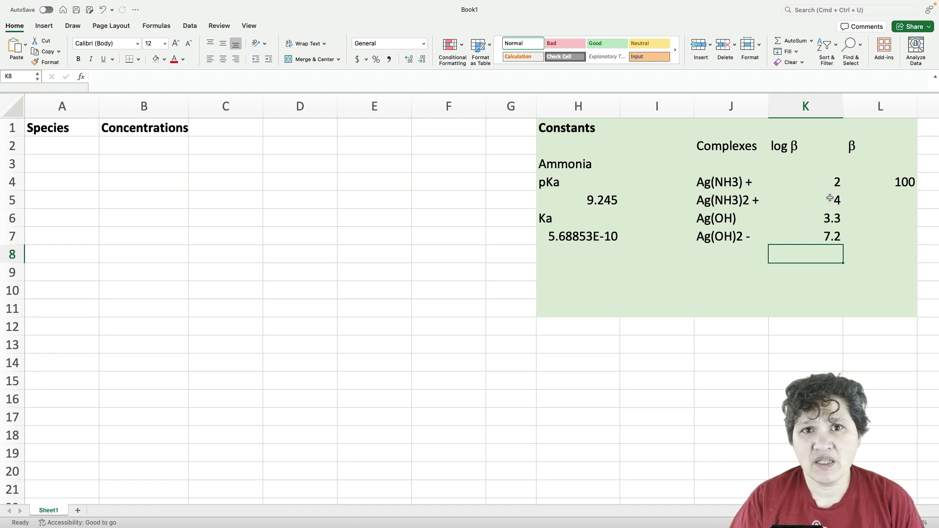
double_click(879, 181)
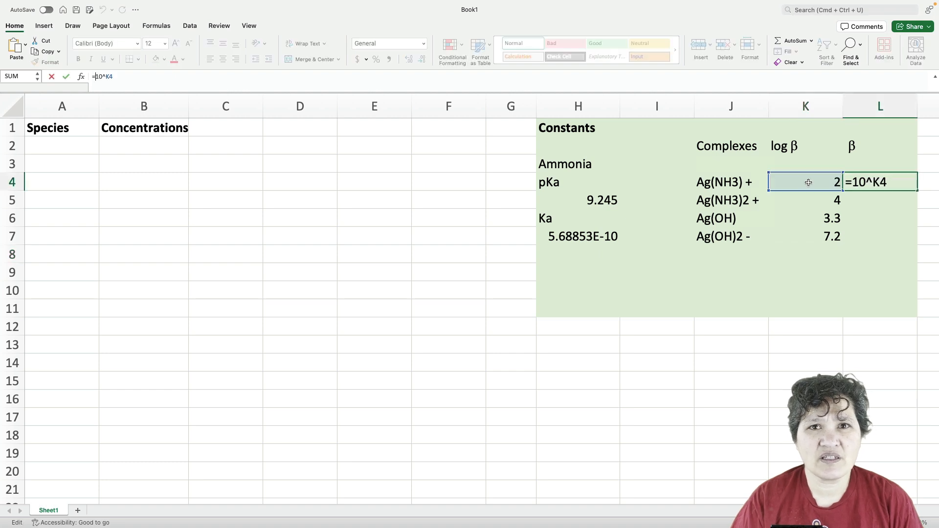
key(Return)
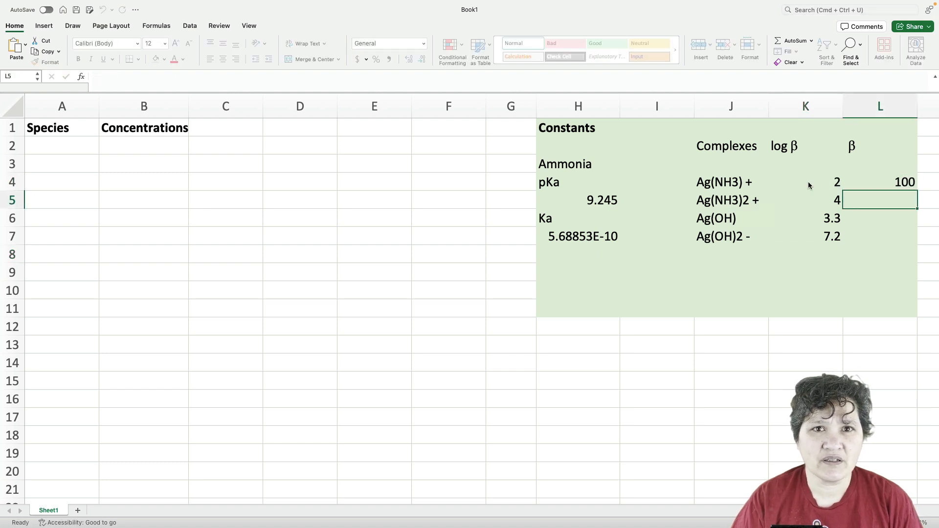
click(912, 175)
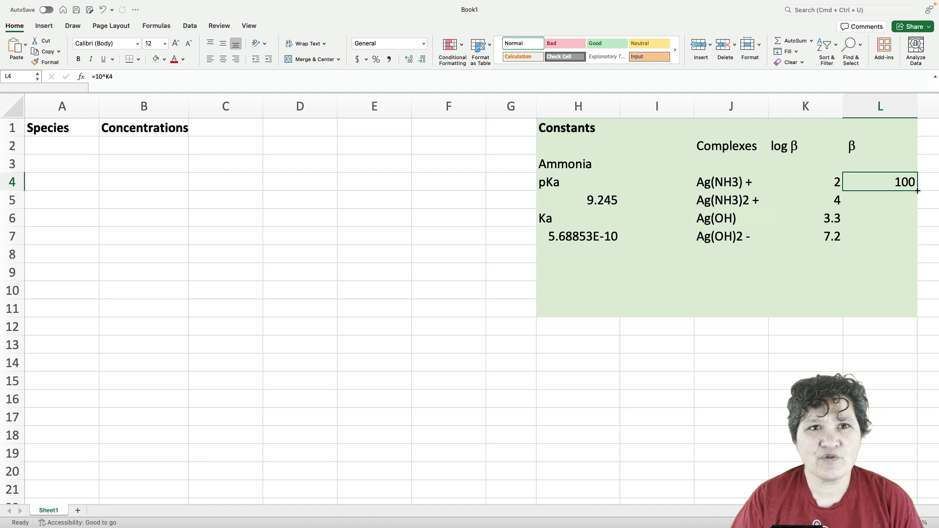
drag(916, 191, 920, 249)
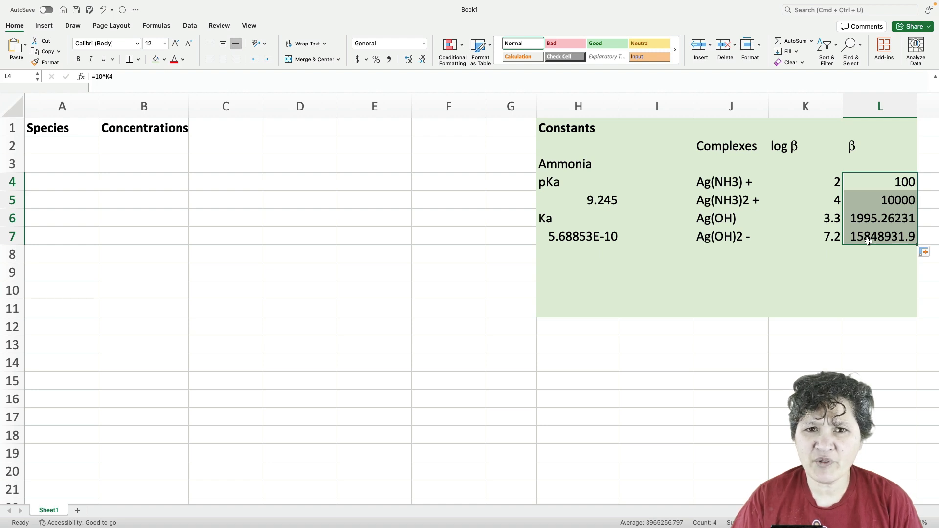
- List the species H+, OH- and NO3 (-) in cells A2 to A4 under the Species header
click(64, 146)
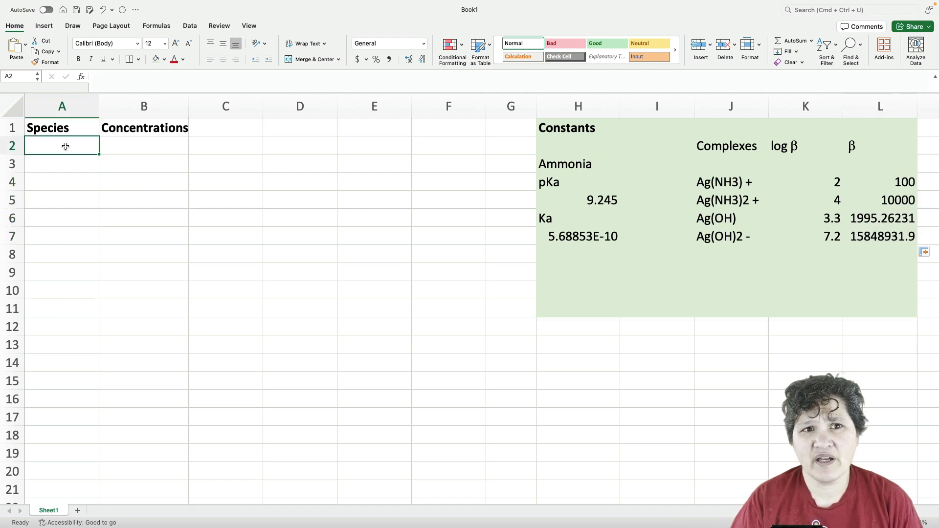
text(H+)
key(Return)
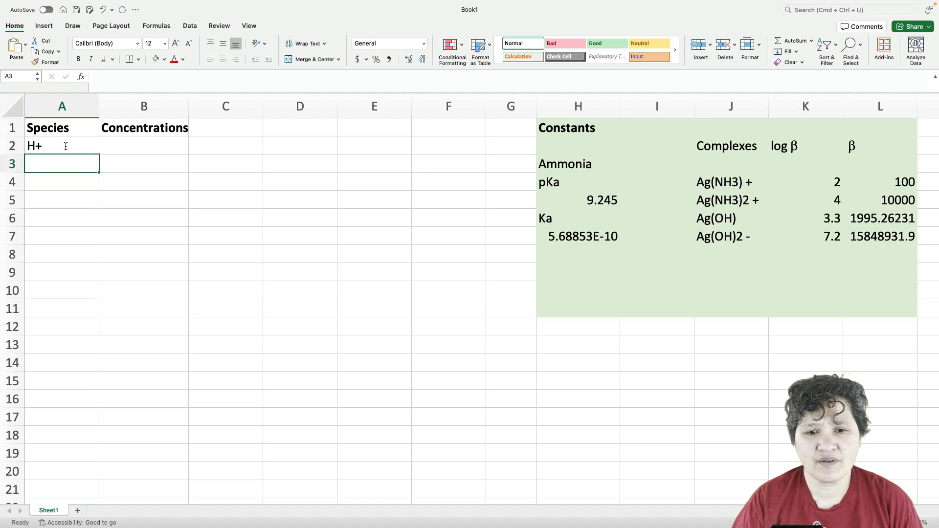
text(OH-)
key(Return)
text(NO3)
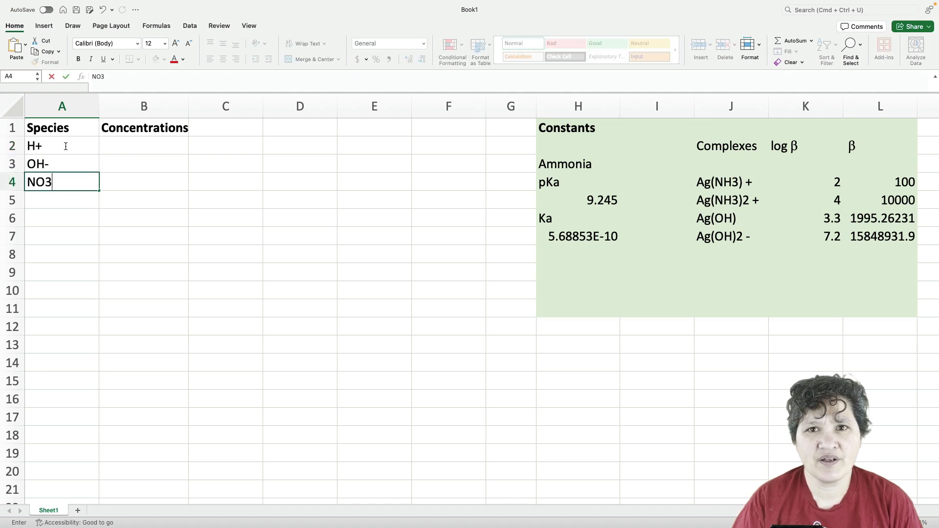
text( (-))
key(Return)
- Continue the species list with NH3, NH4 (+) and Ag (+) in cells A5 to A7
text(NH3)
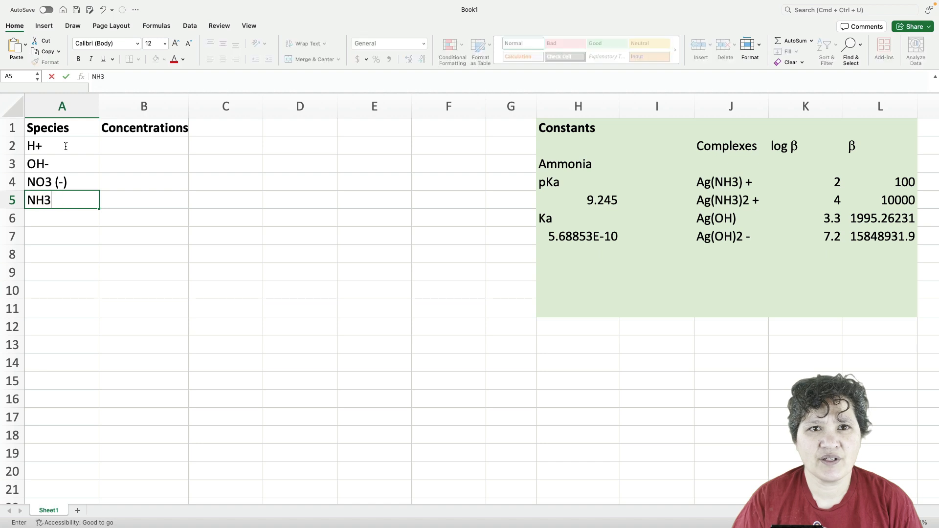
key(Return)
text(NH4)
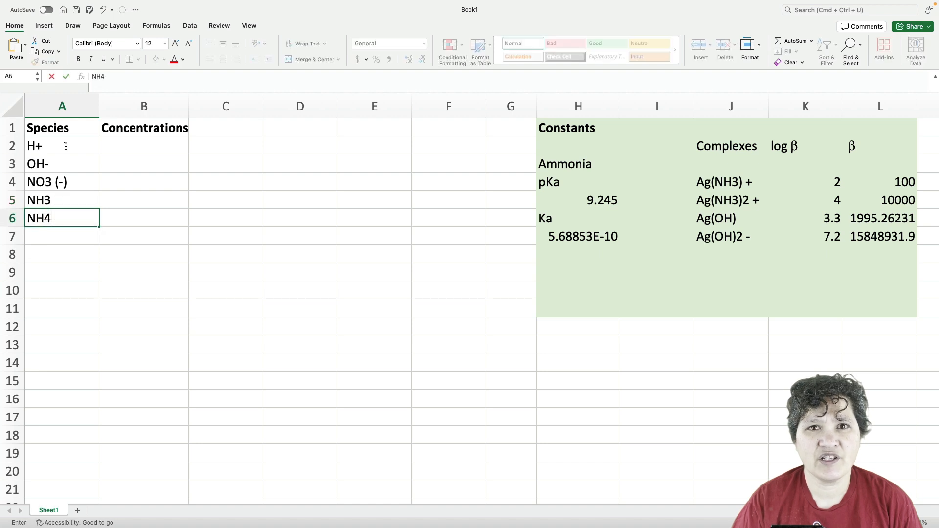
text( (+)
key(Return)
text(Ag)
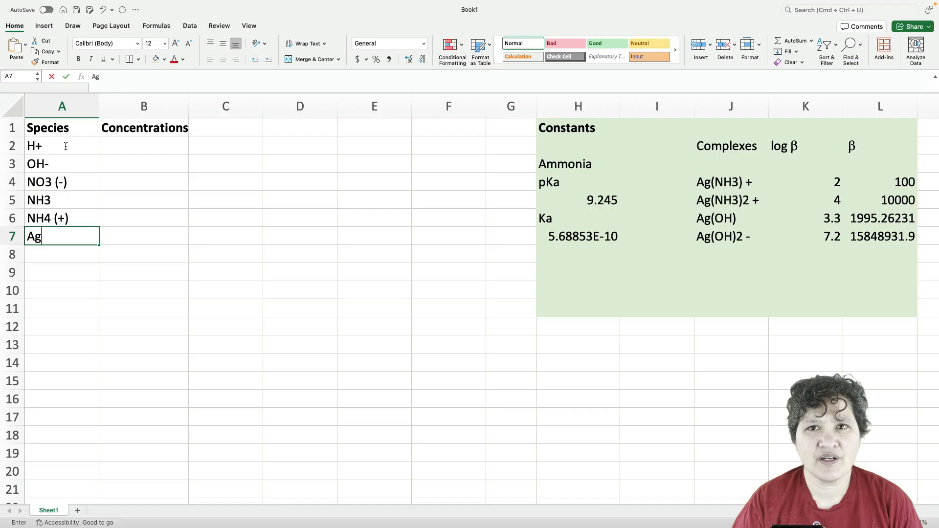
text( (+))
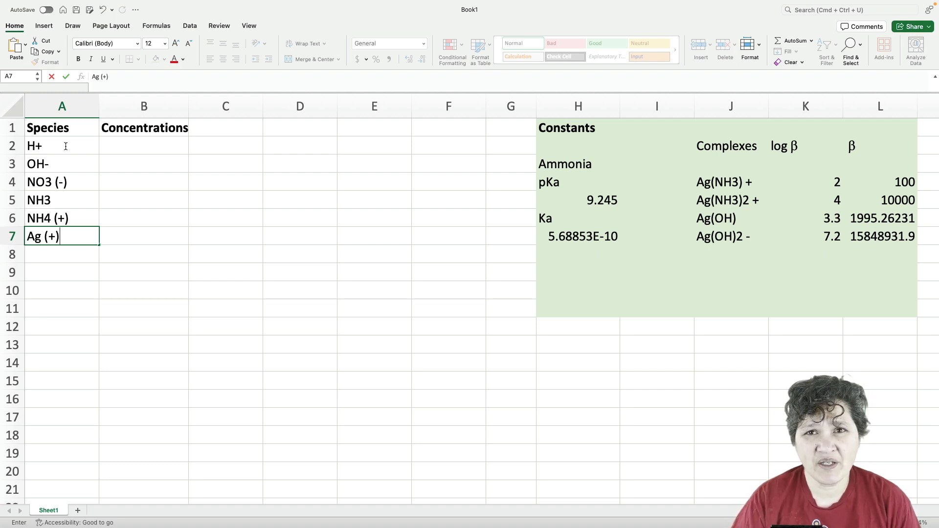
key(Return)
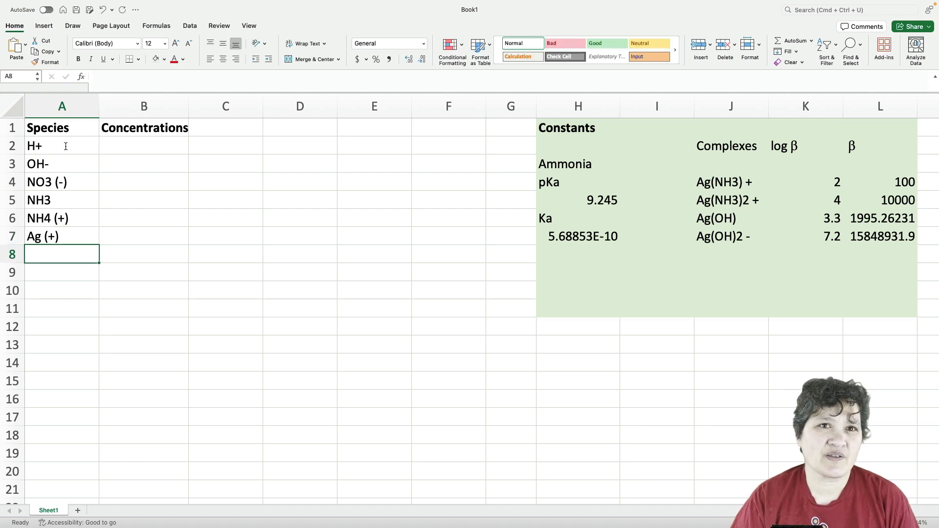
- Add the silver complexes Ag(NH3) (+), Ag(NH3)2 (+), Ag(OH) and Ag(OH)2 (-) to the species list in A8 to A11
text(Ag(NH3))
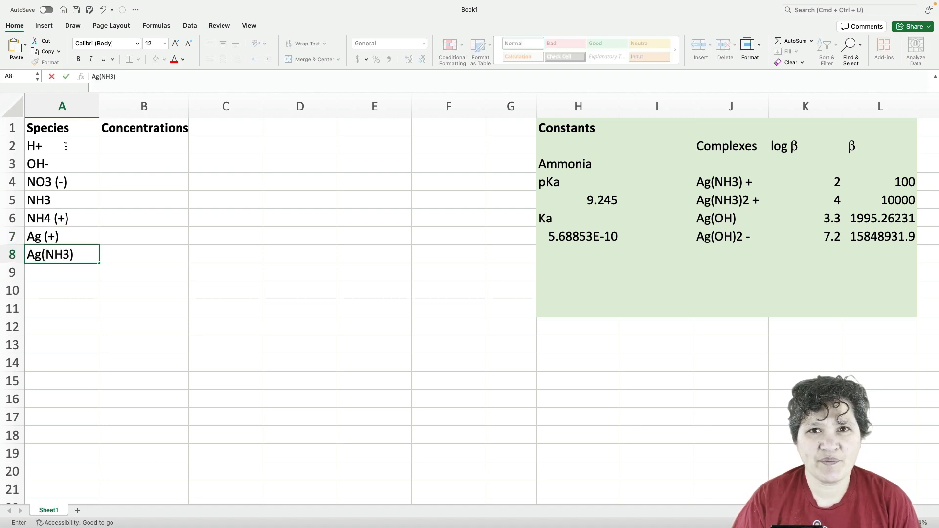
text( (+))
key(Return)
text(Ag(N)
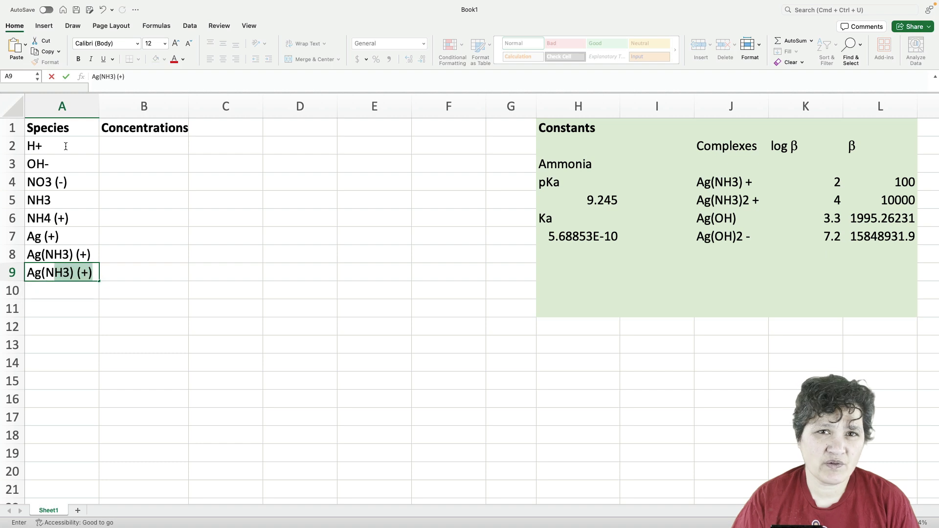
text(H3)2 (+))
key(Return)
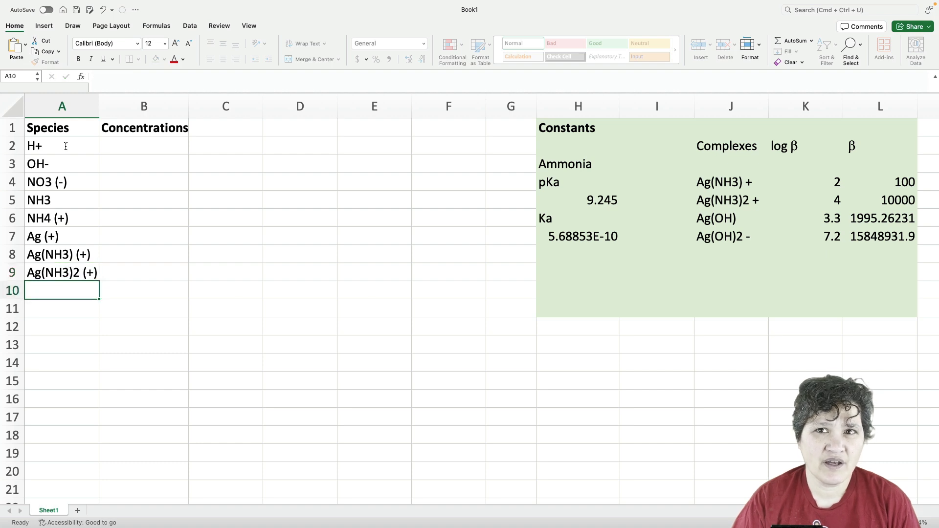
text(Ag(OH))
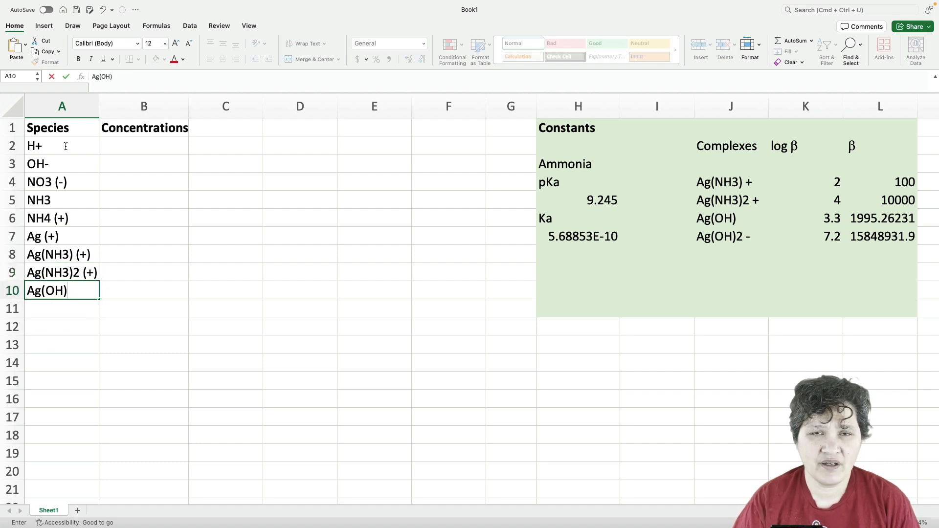
key(Return)
text(Ag(OH)2 (-)
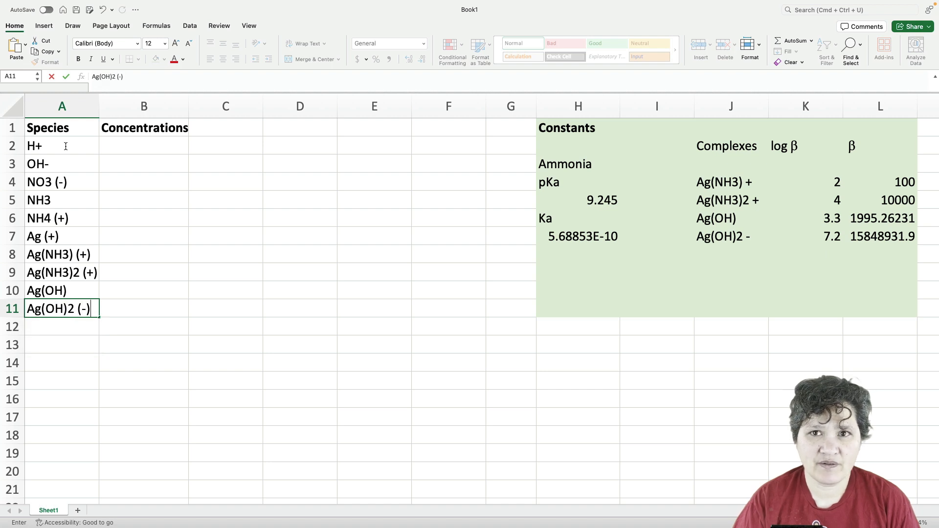
key(Return)
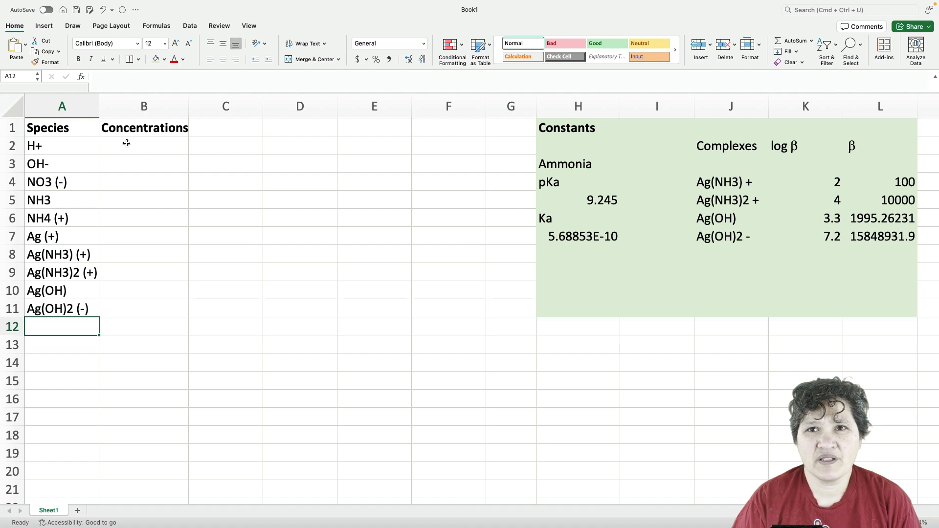
- Label D2 as pH and enter the value 8 beside it in E2
click(270, 141)
text(pH)
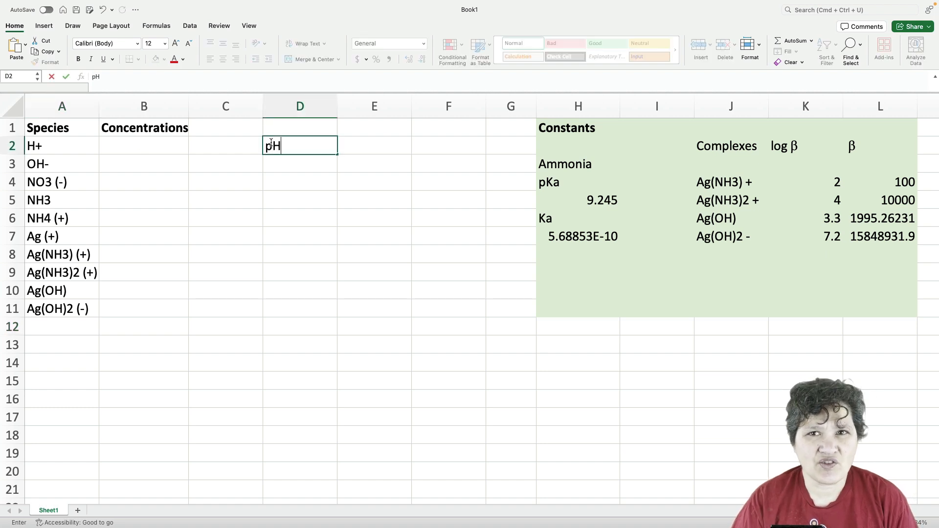
key(Tab)
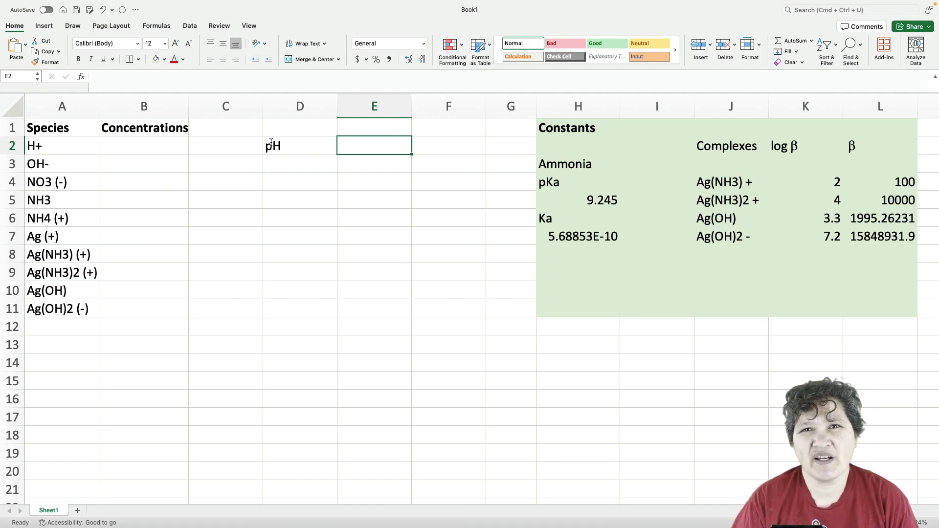
text(8)
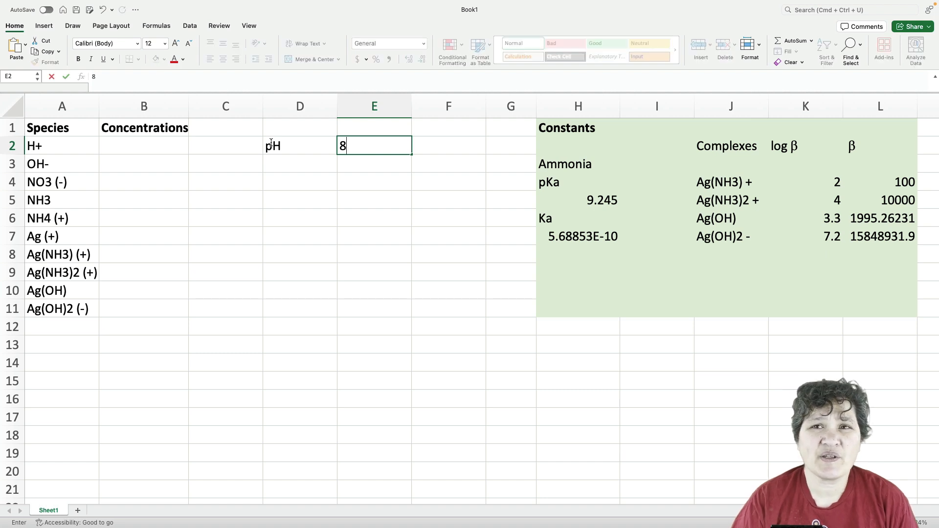
- Calculate the H+ concentration in B2 from the pH cell with the formula =10^(-1*E2)
click(130, 147)
text(=)
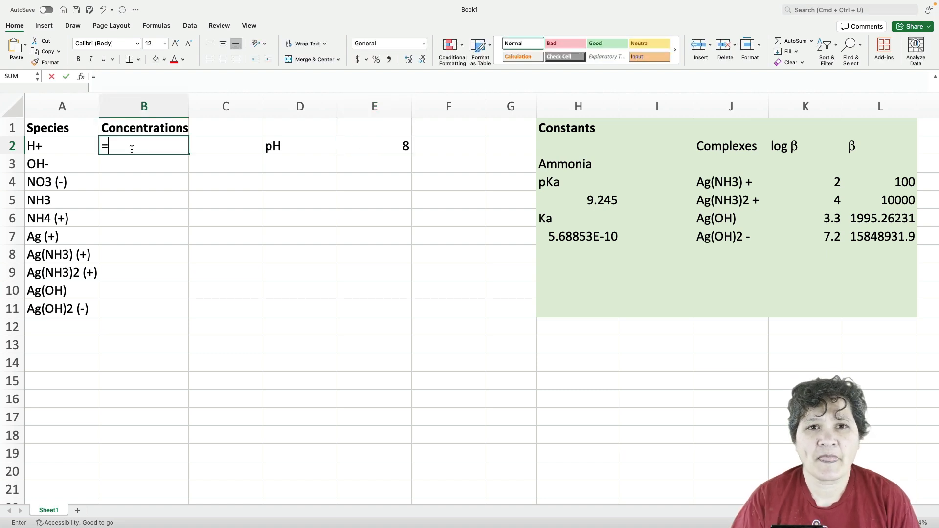
text(10)
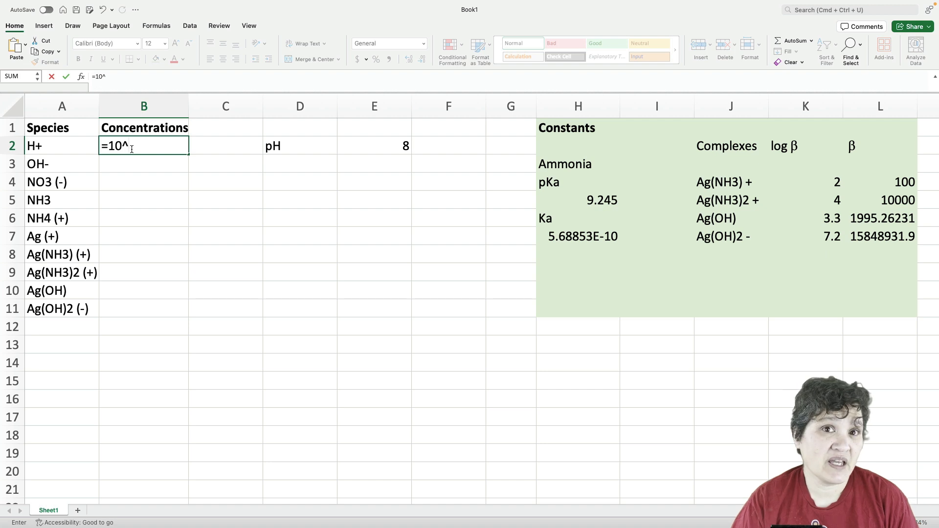
text(^(-1*)
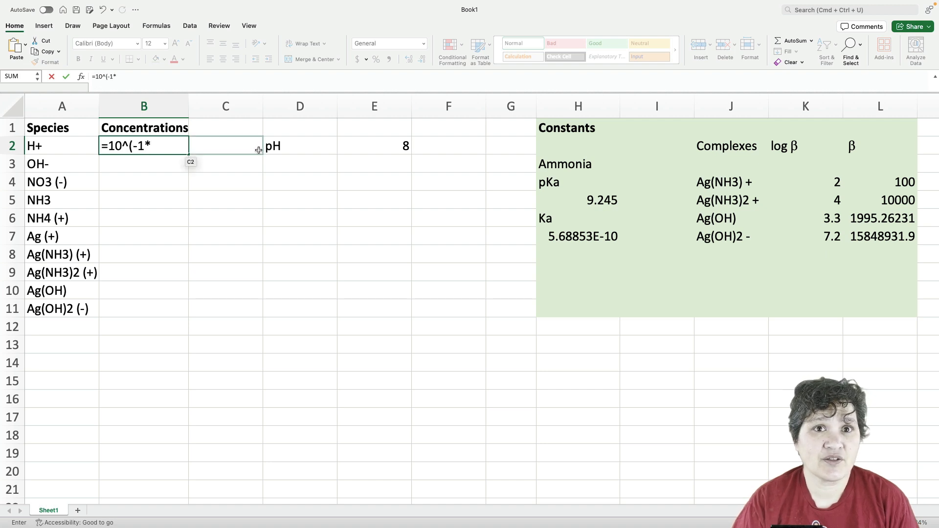
click(361, 144)
text())
key(Return)
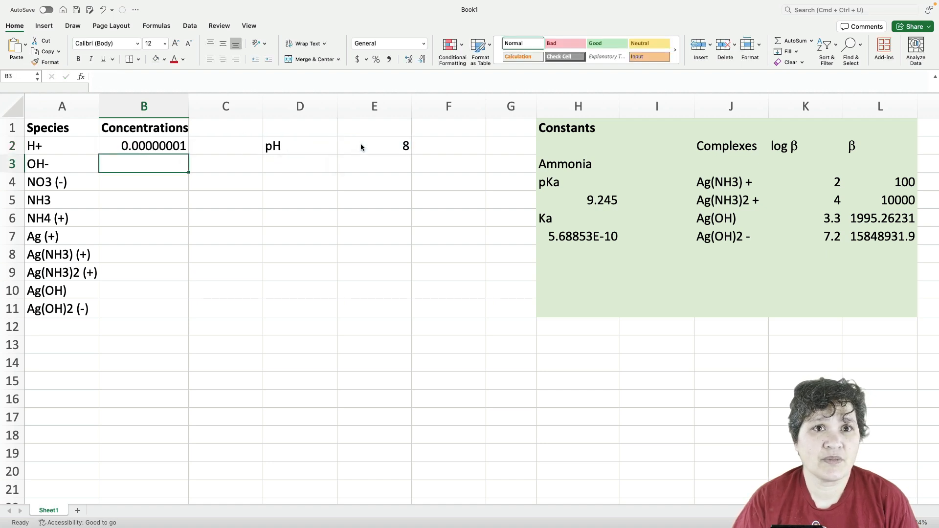
- Calculate the OH- concentration in B3 with the formula =10^(-14)/B2
text(=10)
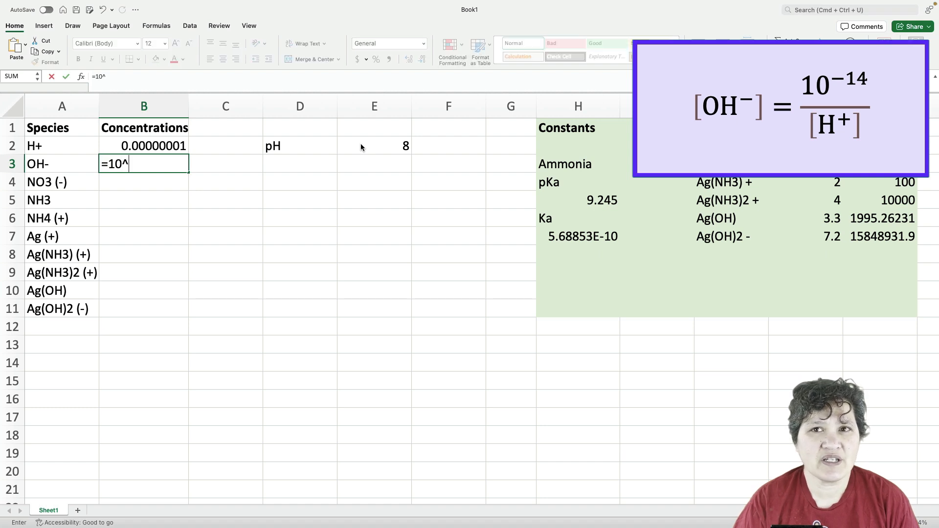
text(^-)
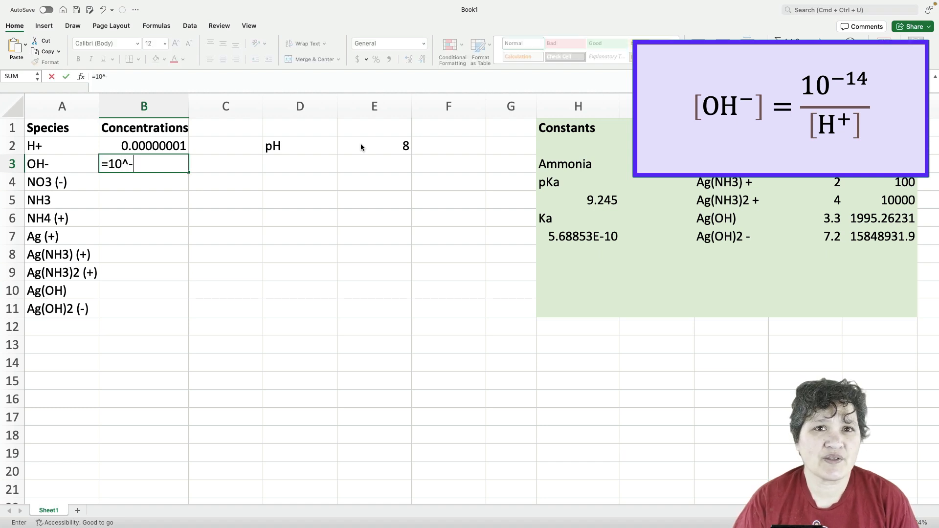
key(BackSpace)
text((-14)/)
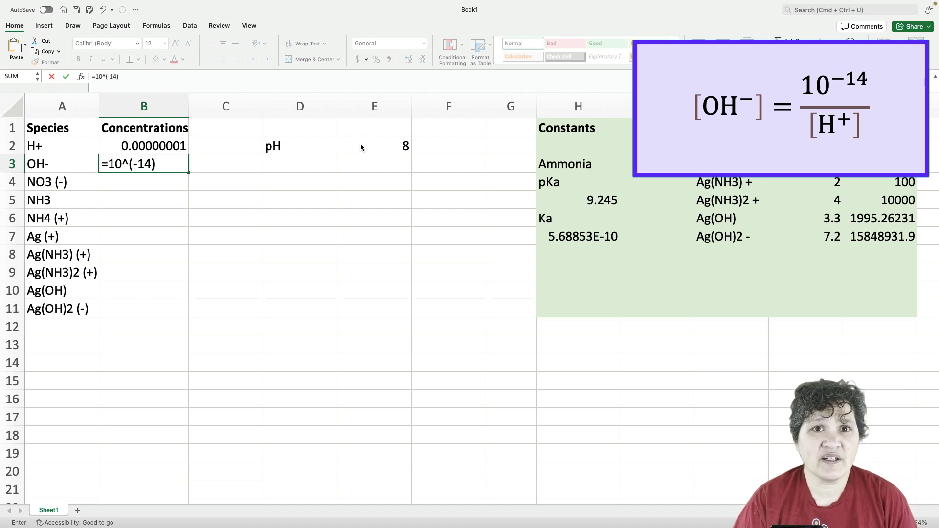
click(173, 145)
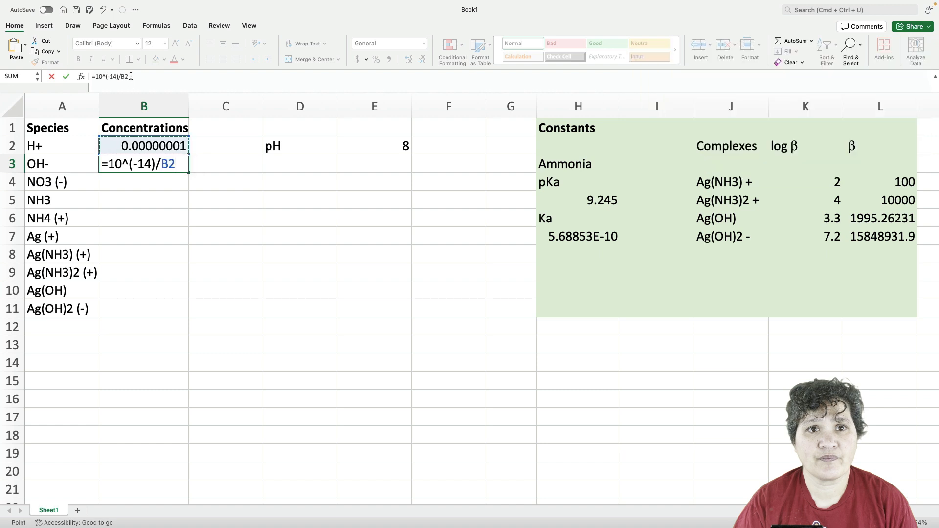
key(Return)
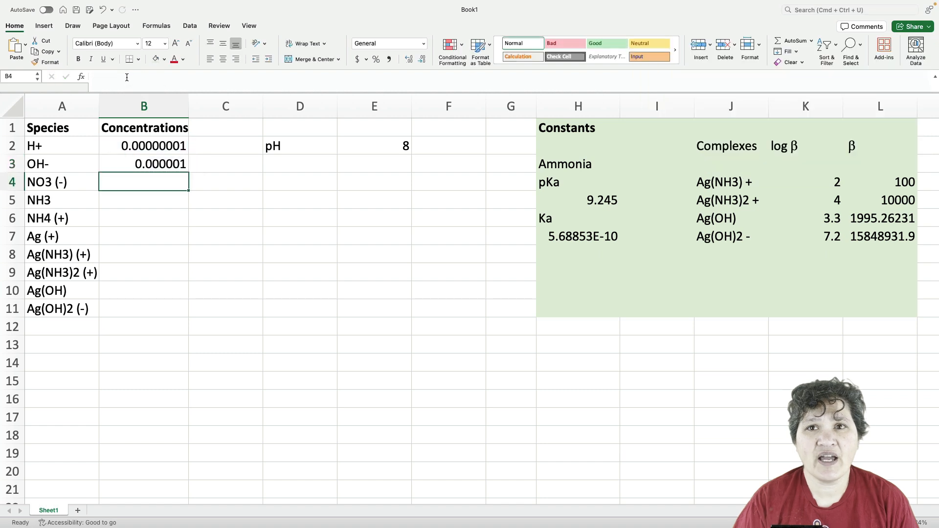
- Enter 0.010 as the NO3 (-) concentration in B4
text(0.)
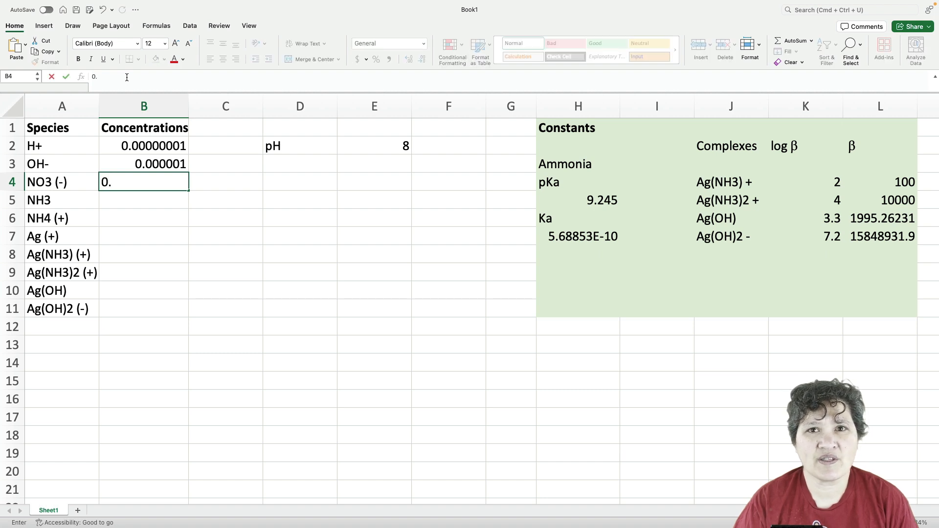
text(010)
key(Return)
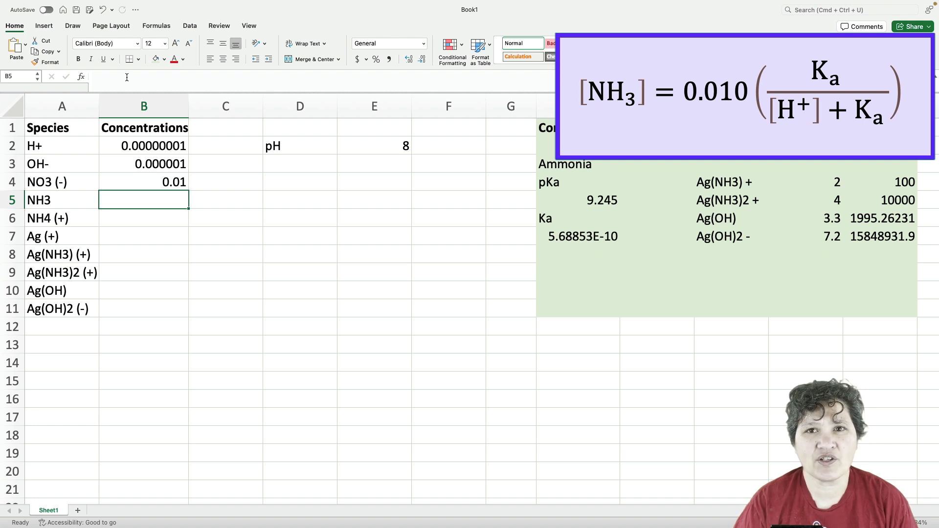
- Calculate the NH3 concentration in B5 from Ka and the H+ concentration with the formula =0.10*(H7/(B2+H7))
text(0.)
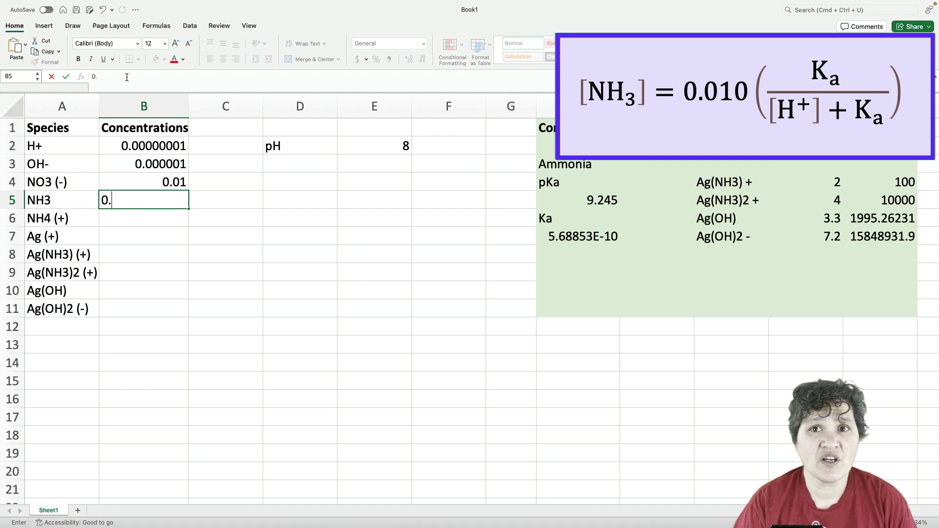
text(10)
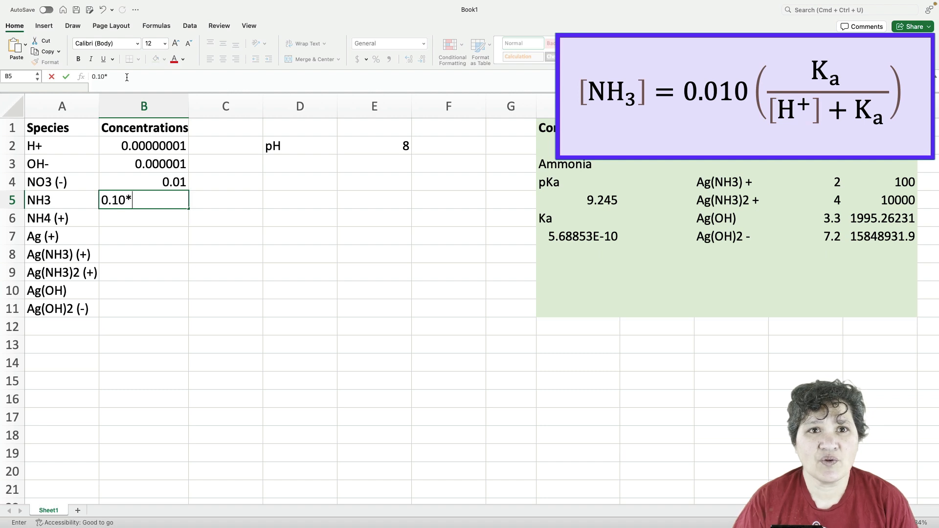
text(*())
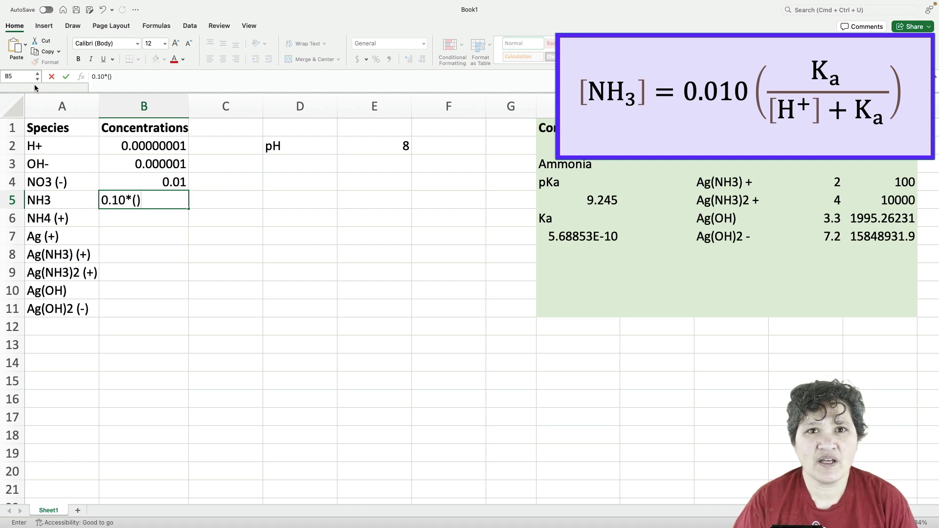
click(138, 199)
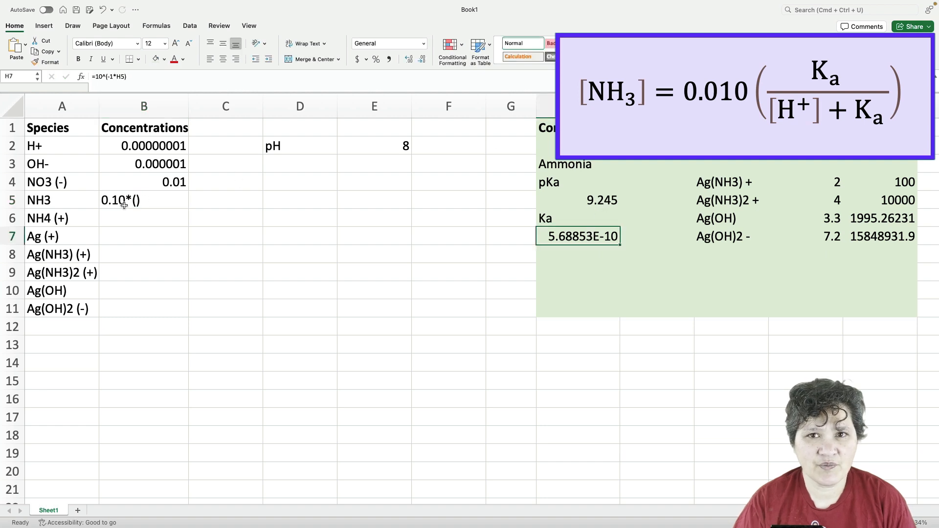
click(104, 200)
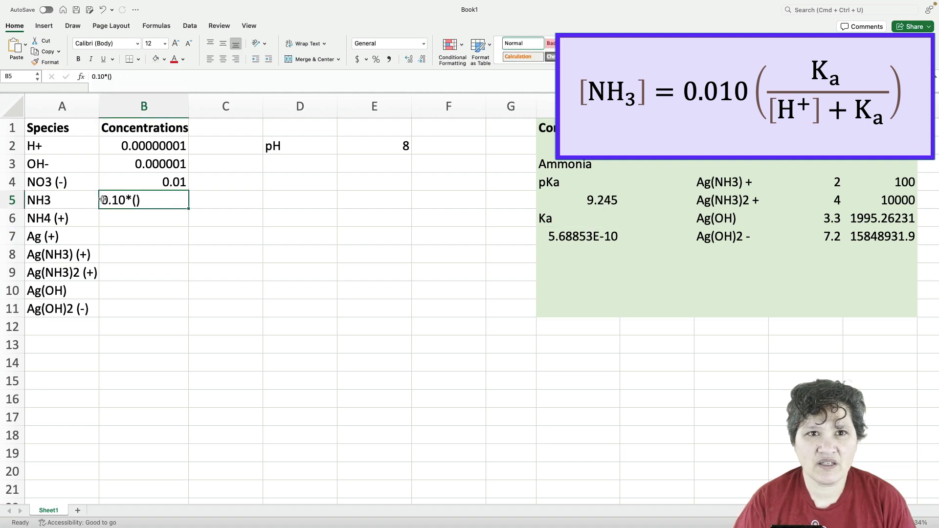
double_click(103, 200)
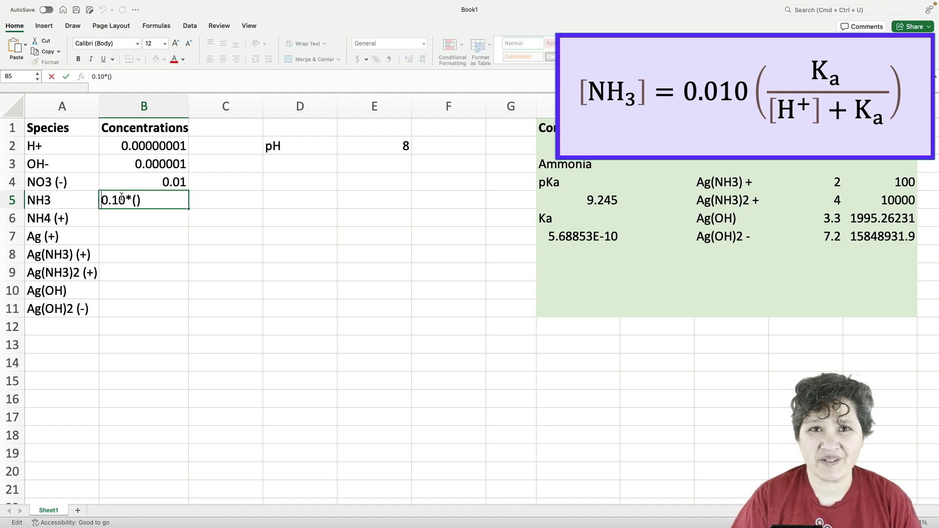
text(=)
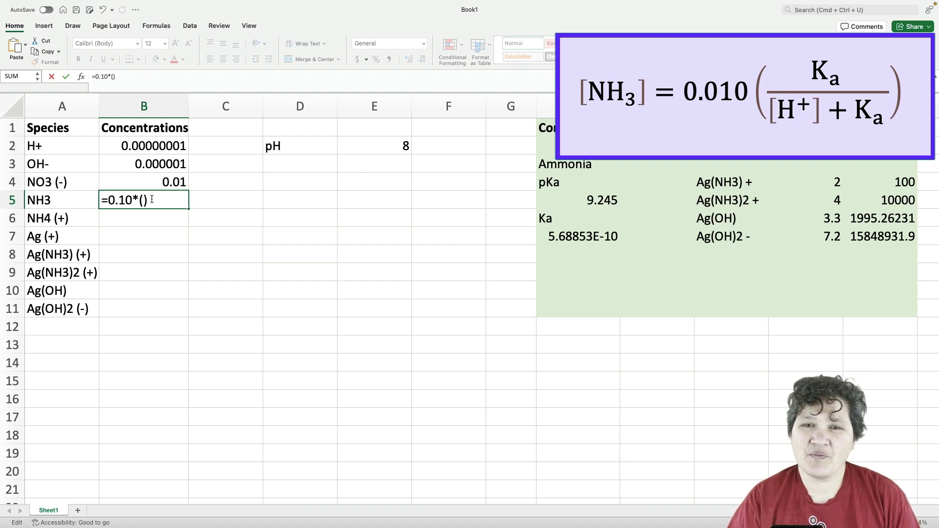
click(558, 232)
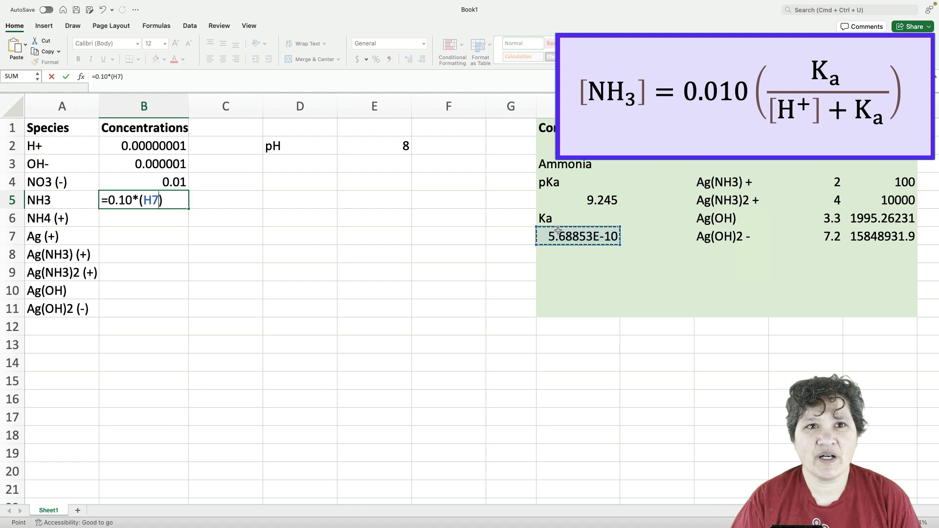
text(/)
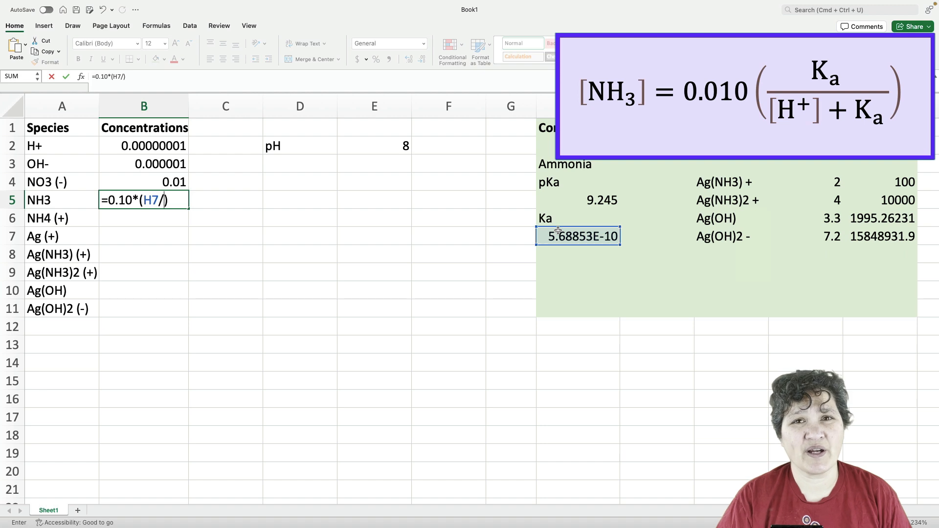
text(())
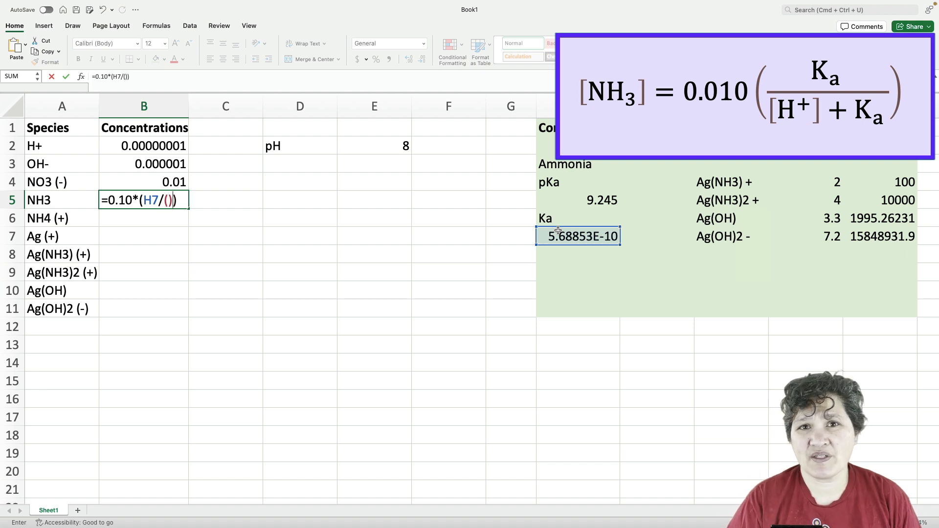
click(170, 199)
click(156, 145)
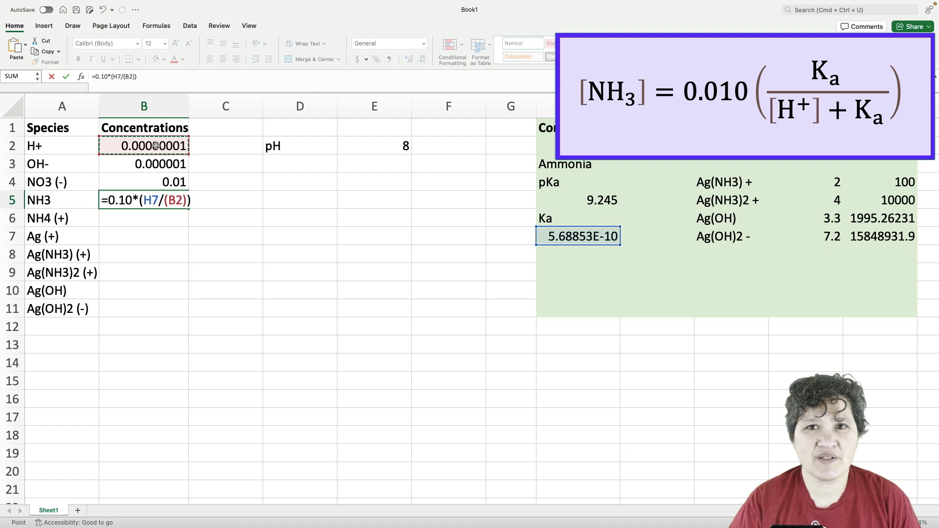
text(+)
click(598, 236)
key(Return)
- Calculate the NH4 (+) concentration in B6 with the formula =0.10*(B2/(B2+H7))
text(=)
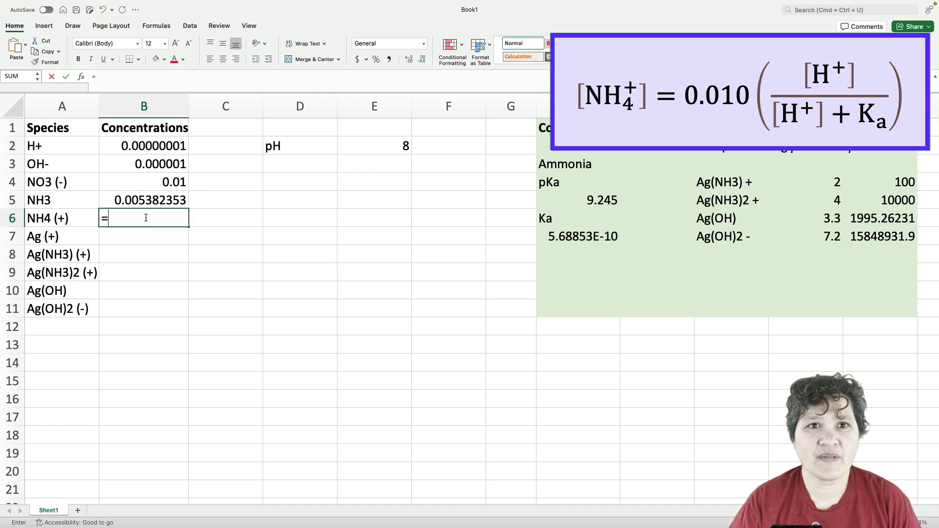
text(0.)
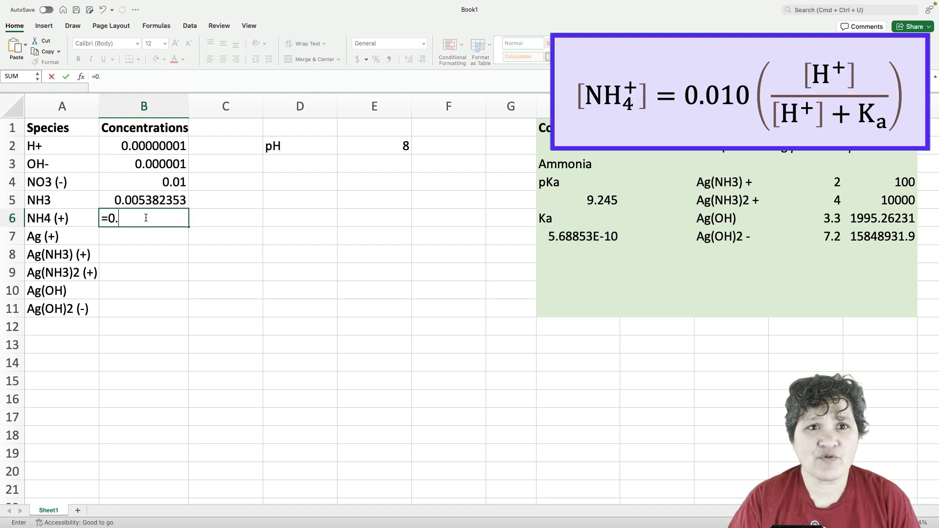
text(10)
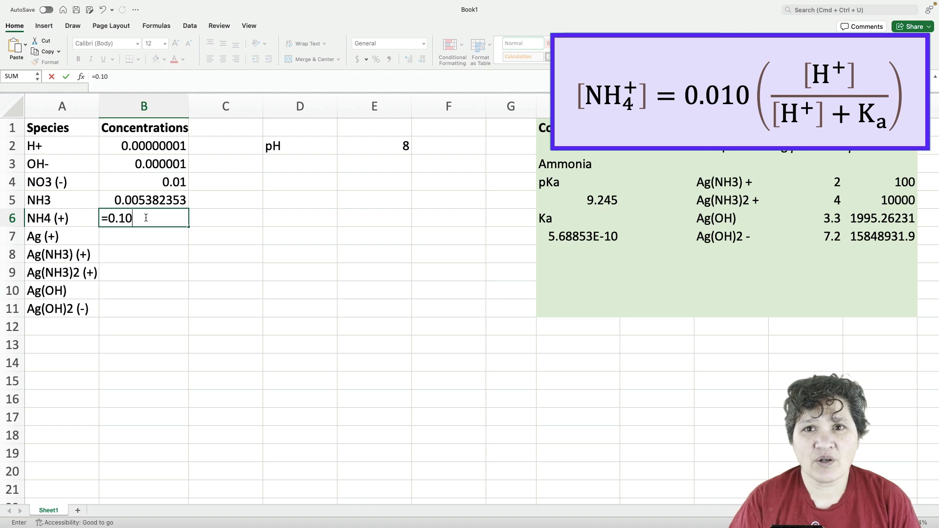
text(*())
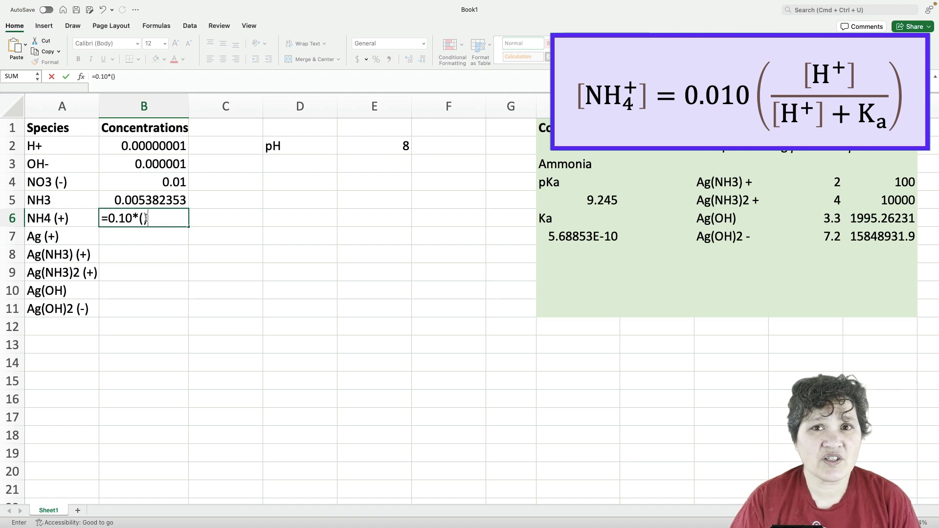
click(146, 218)
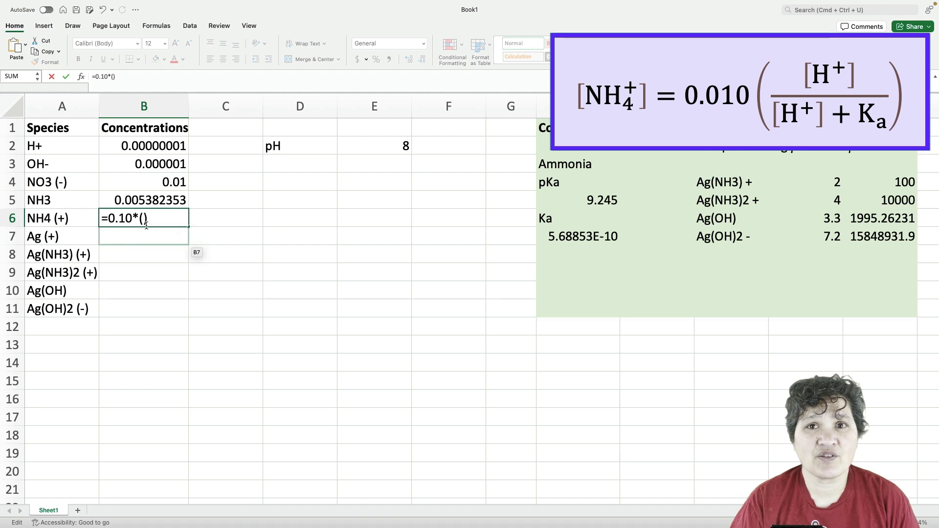
click(143, 146)
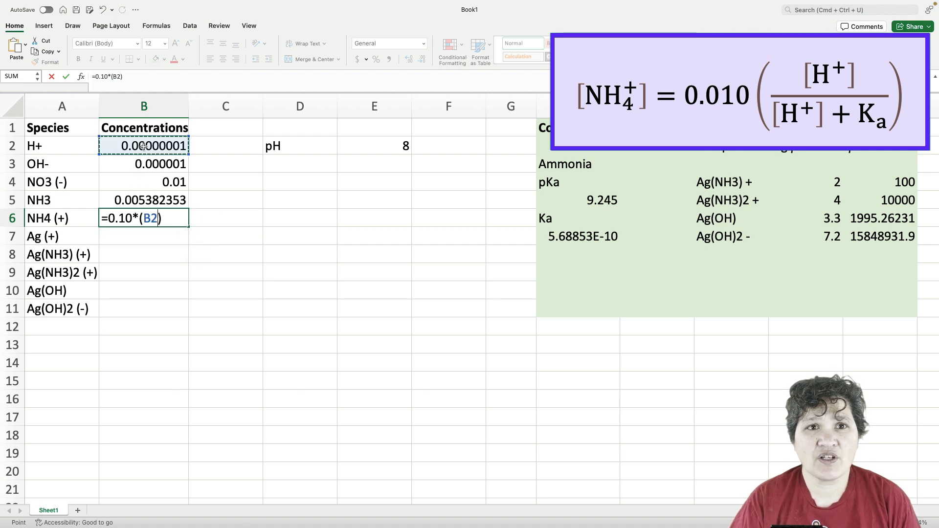
text(/())
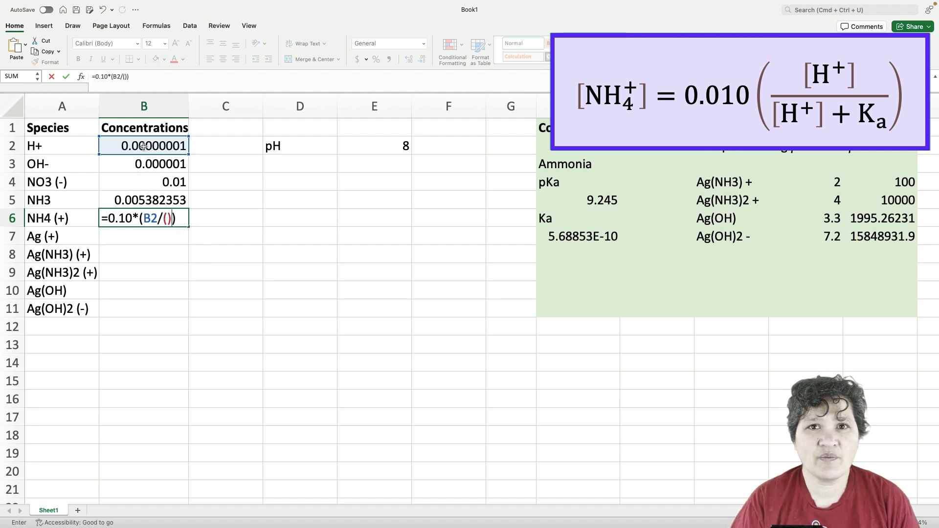
key(F2)
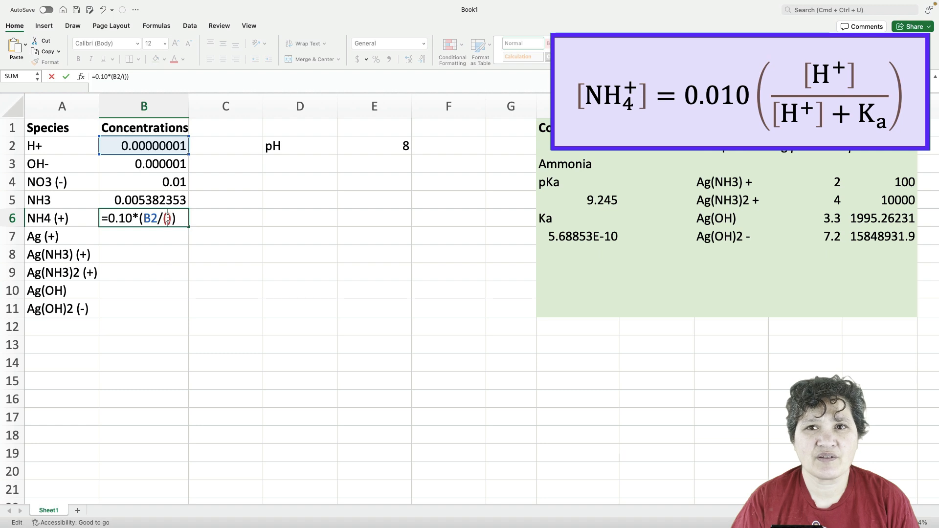
click(141, 146)
text(+)
click(588, 236)
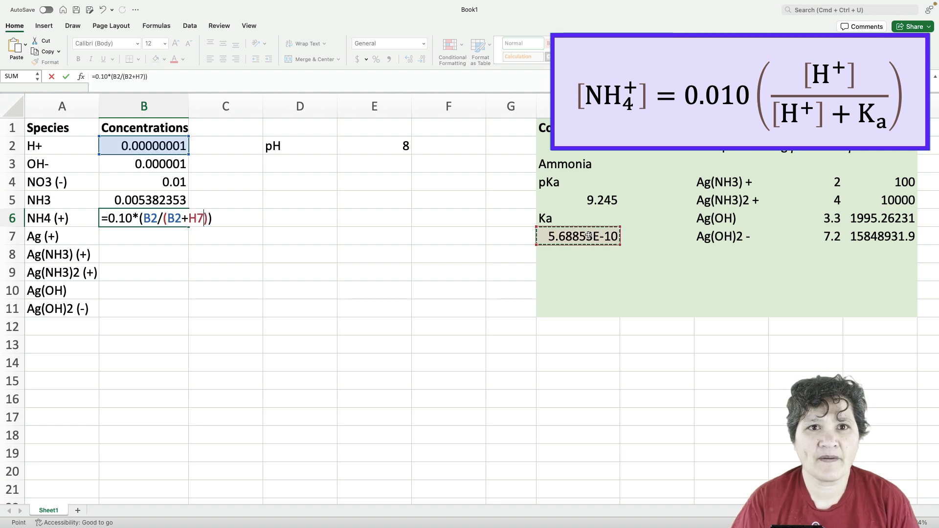
key(Return)
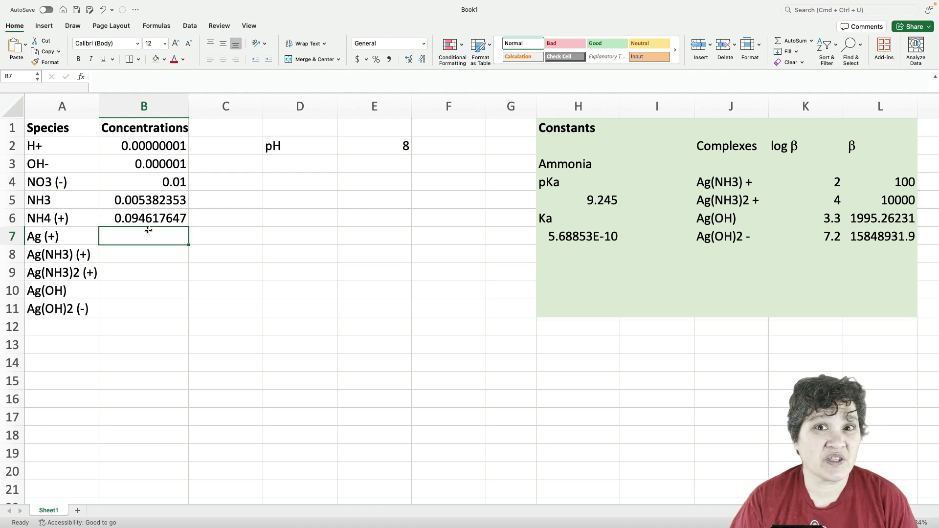
- Label cell D3, directly below the pH label, as p[Ag]
click(303, 165)
text(p)
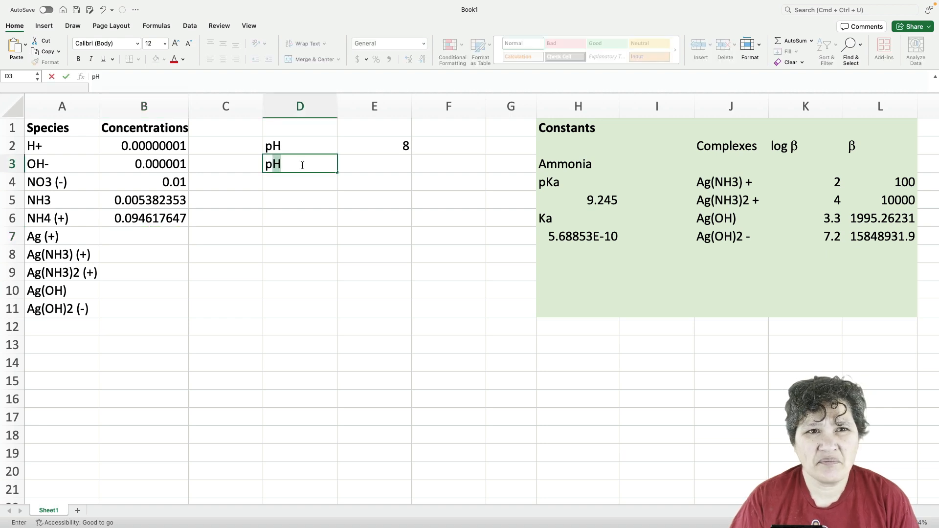
key(BackSpace)
text([Ag)
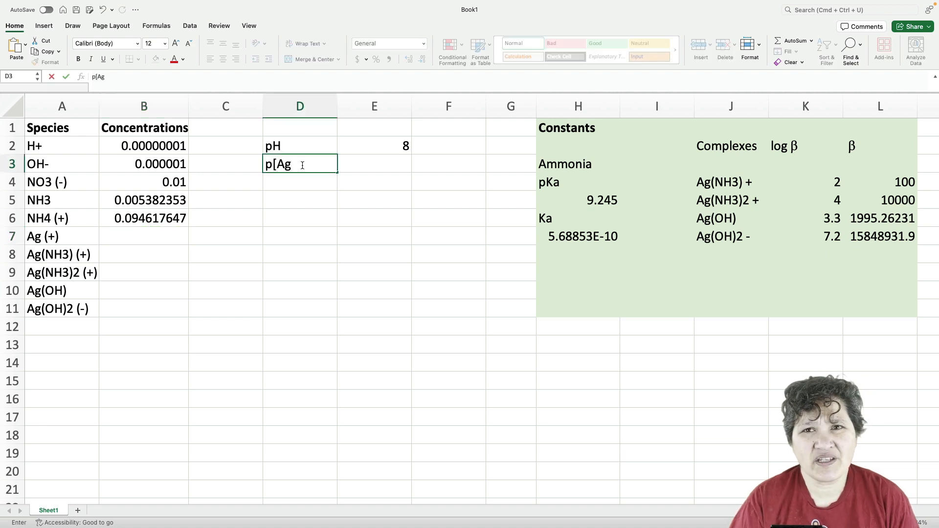
text(])
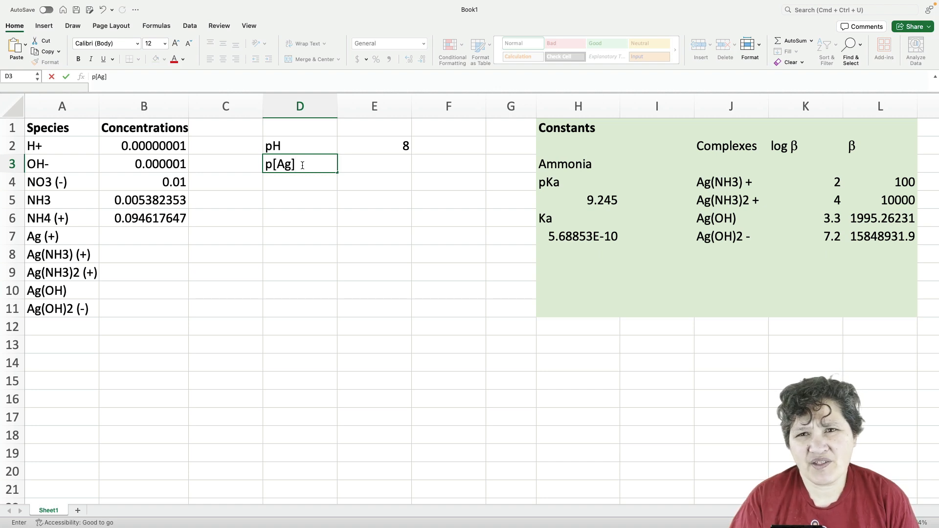
- Calculate the Ag (+) concentration in B7 from the p[Ag] value cell with the formula =10^(-1*E3)
click(158, 236)
text(=10)
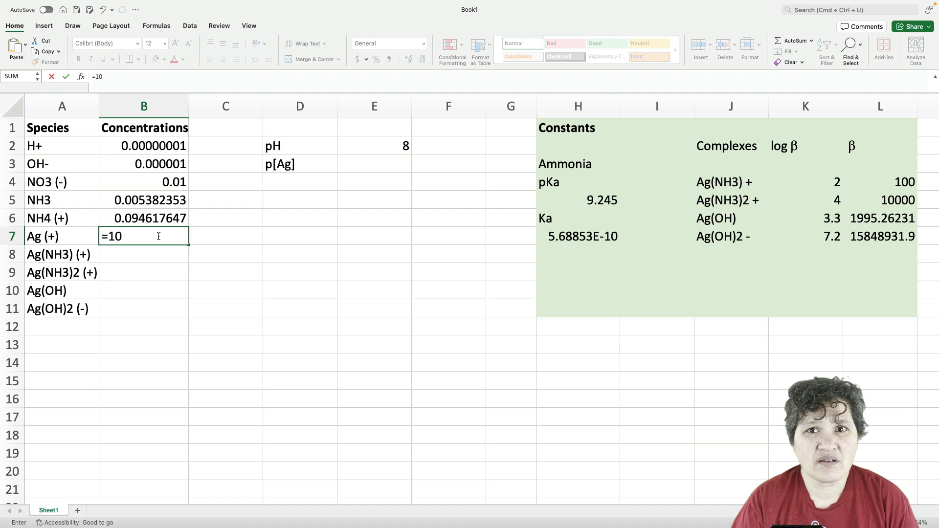
text(^(-1*)
click(373, 162)
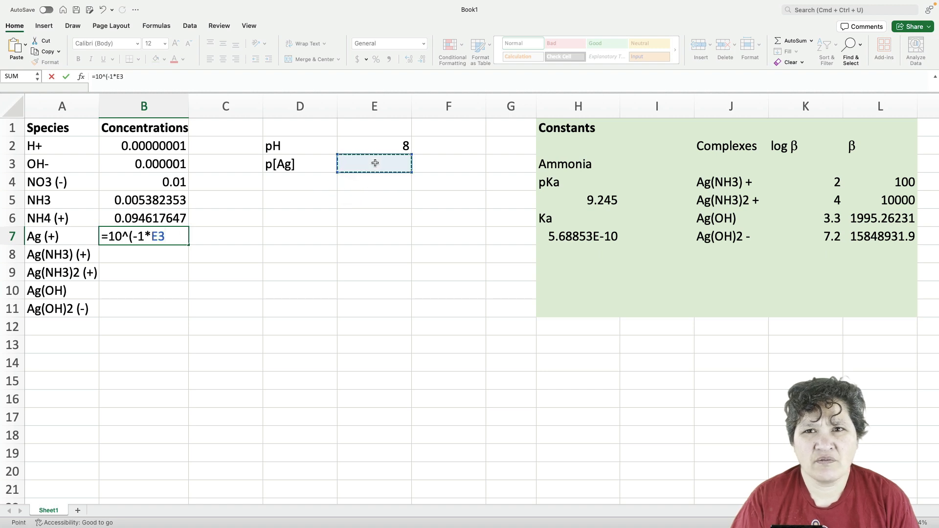
key(Return)
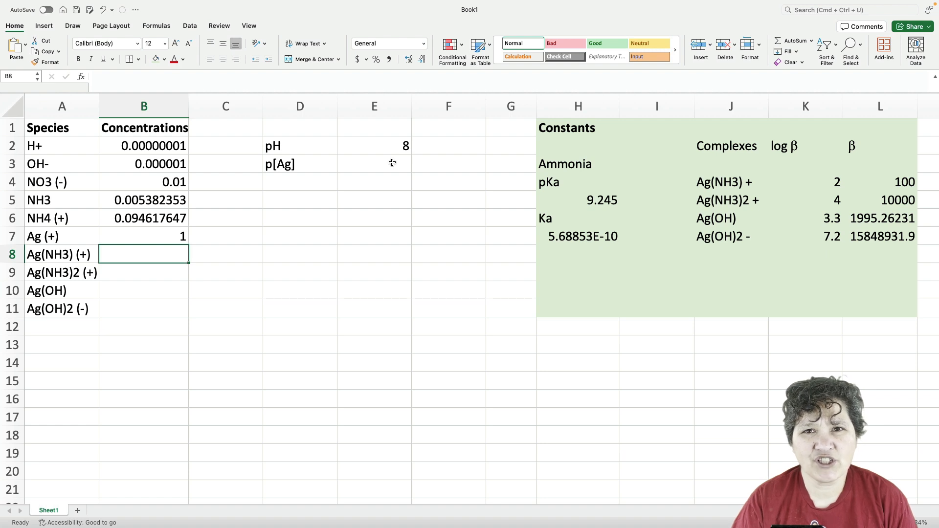
- Enter 2 as the p[Ag] value in E3
click(370, 164)
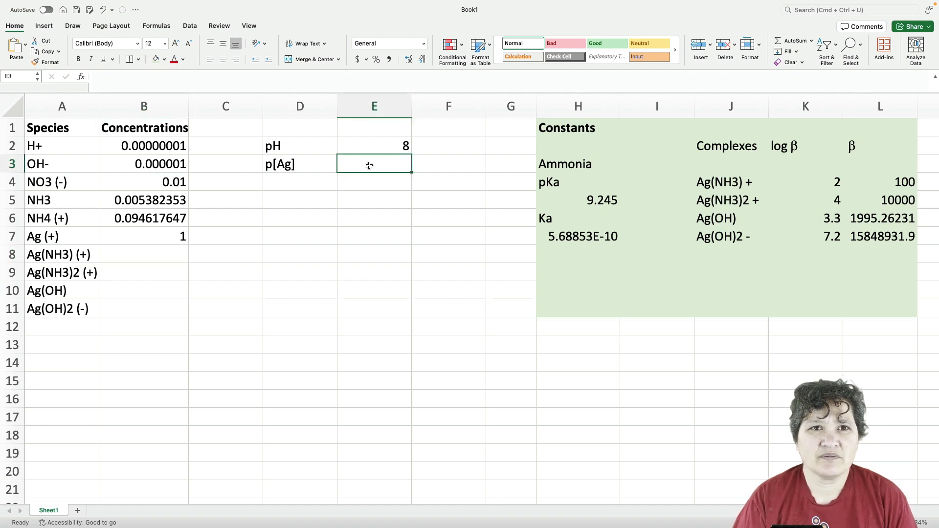
text(2)
key(Return)
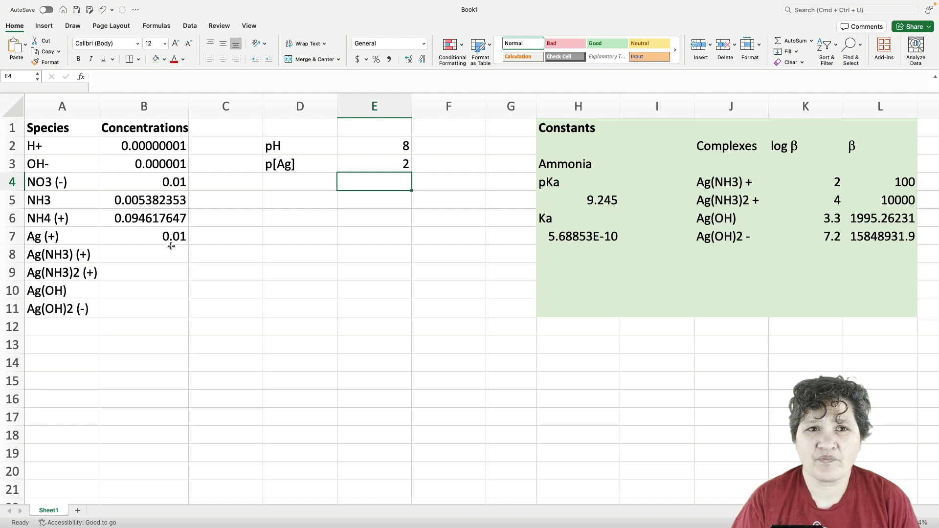
- Calculate the Ag(NH3) (+) concentration in B8 from its β constant, Ag (+) and NH3 with the formula =L4*B7*B5
click(151, 254)
text(=)
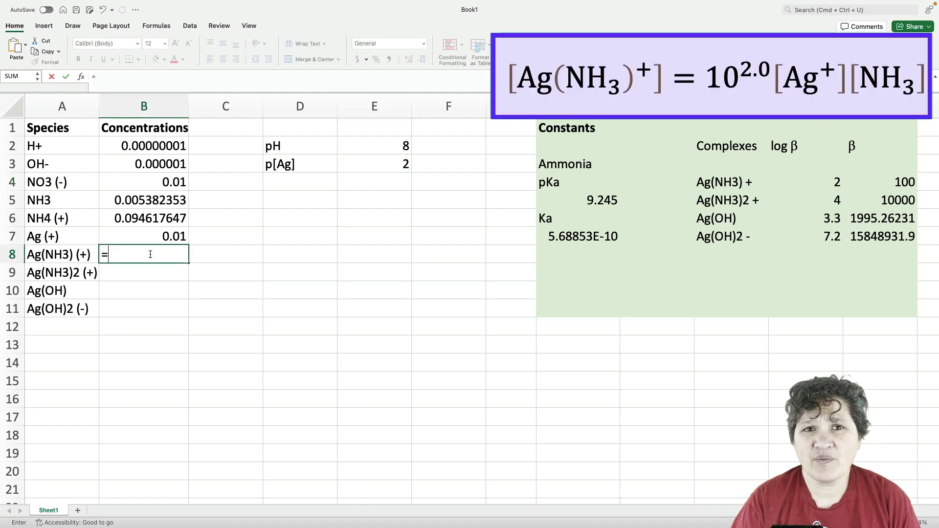
click(871, 180)
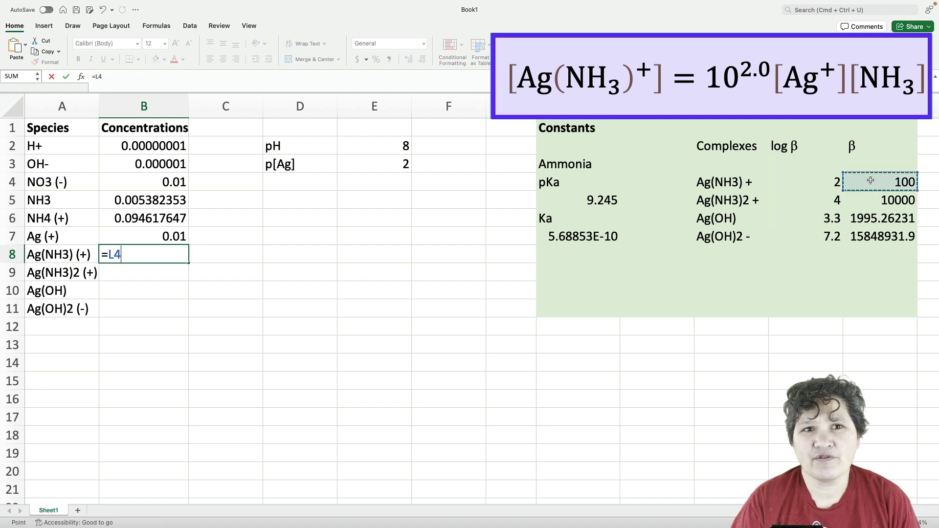
text(*)
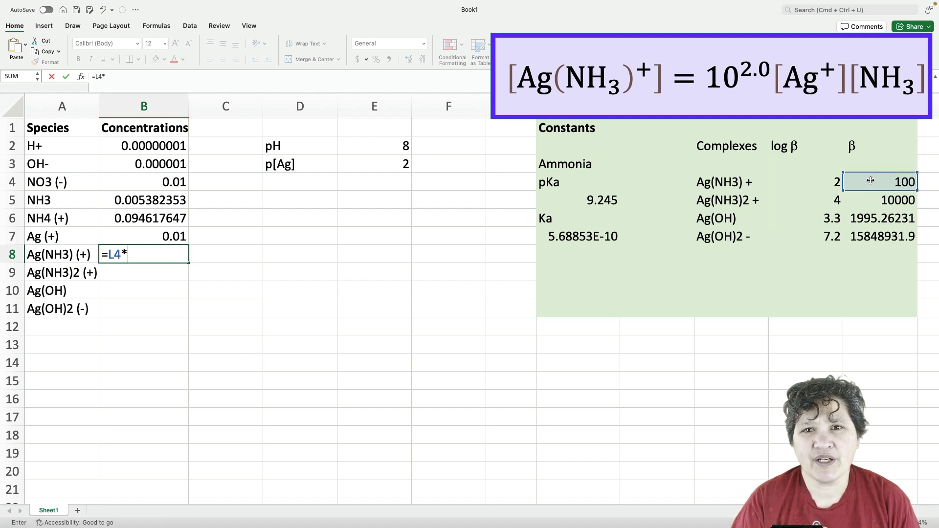
click(137, 237)
text(*)
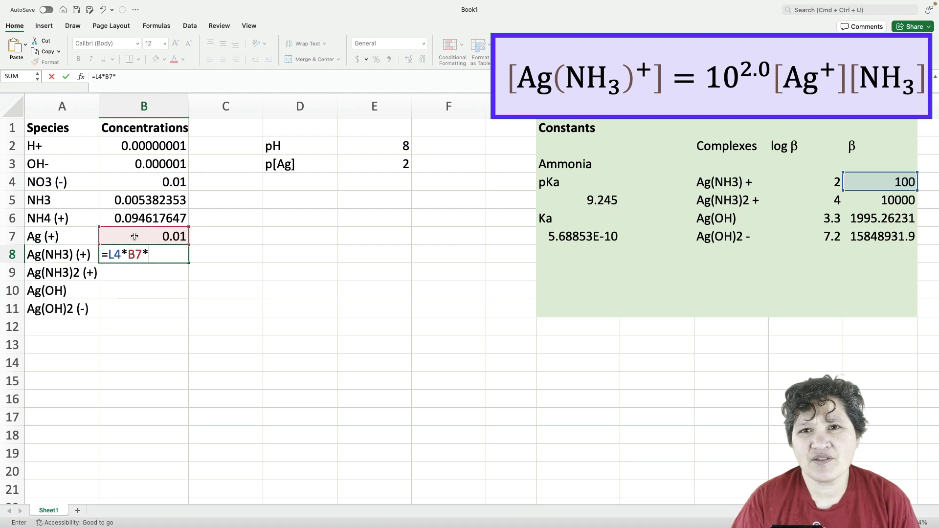
click(127, 199)
key(Return)
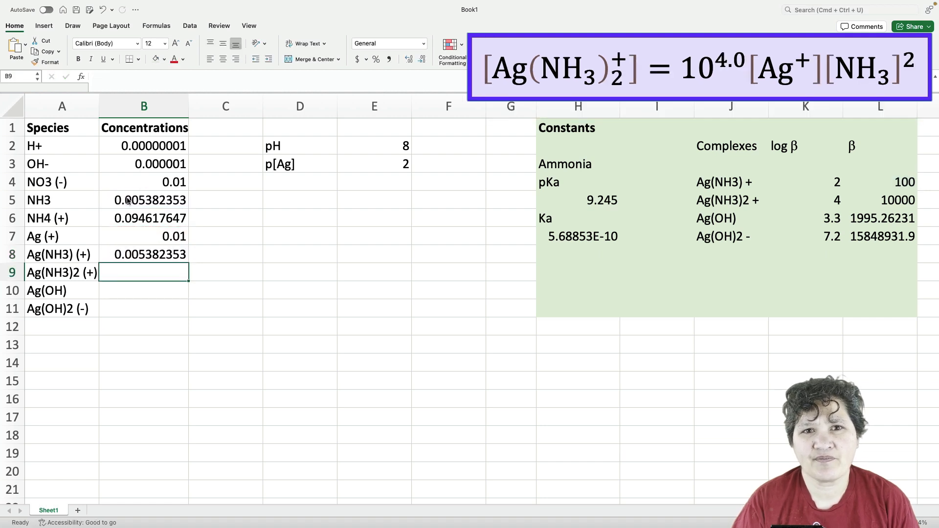
- Calculate the Ag(NH3)2 (+) concentration in B9 from its β constant, Ag (+) and squared NH3 with the formula =L5*B7*B5^2
text(=)
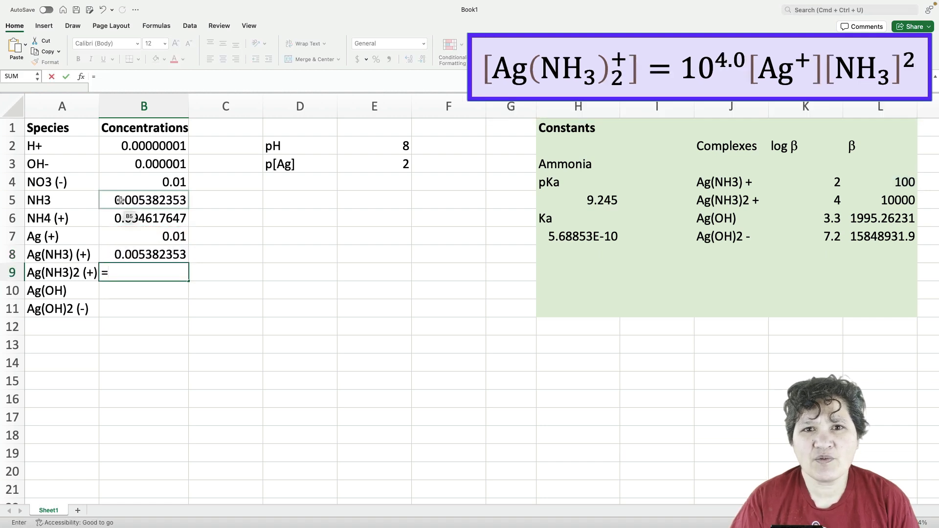
click(904, 197)
text(*)
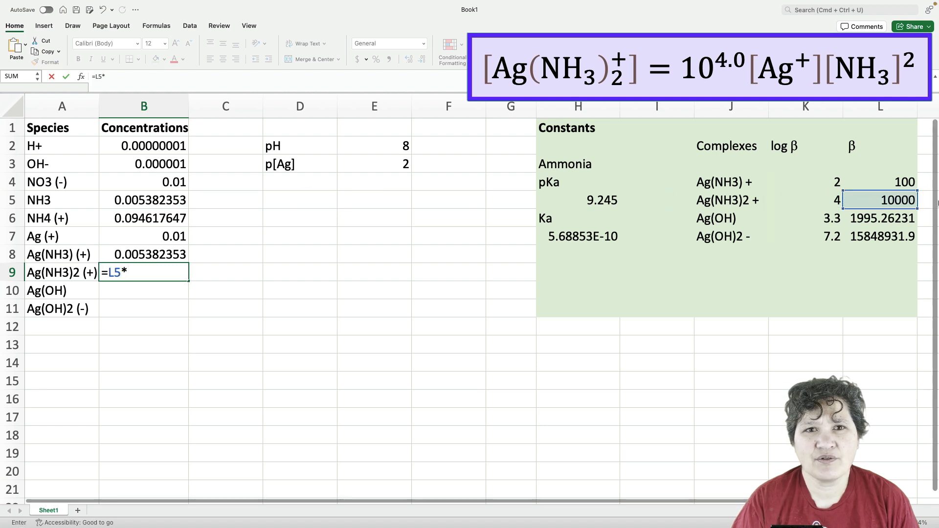
click(160, 236)
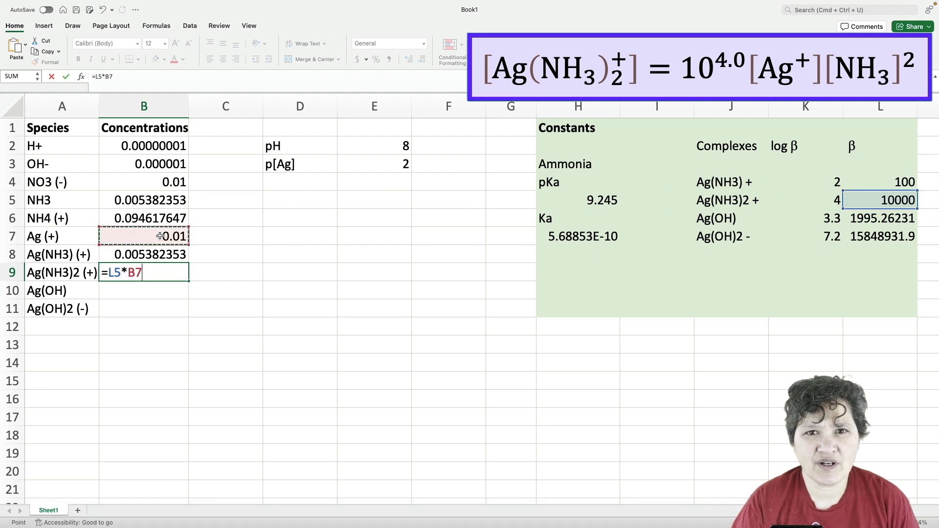
text(*)
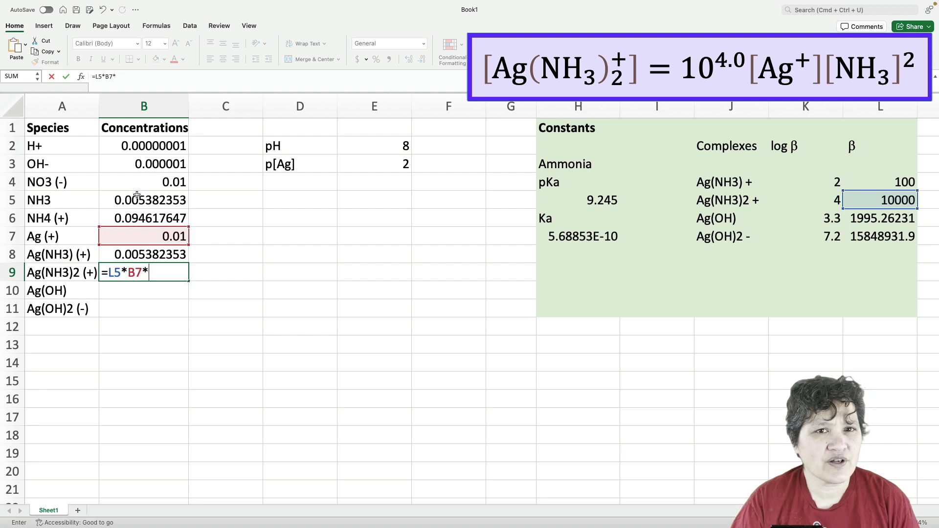
click(138, 199)
text(^2)
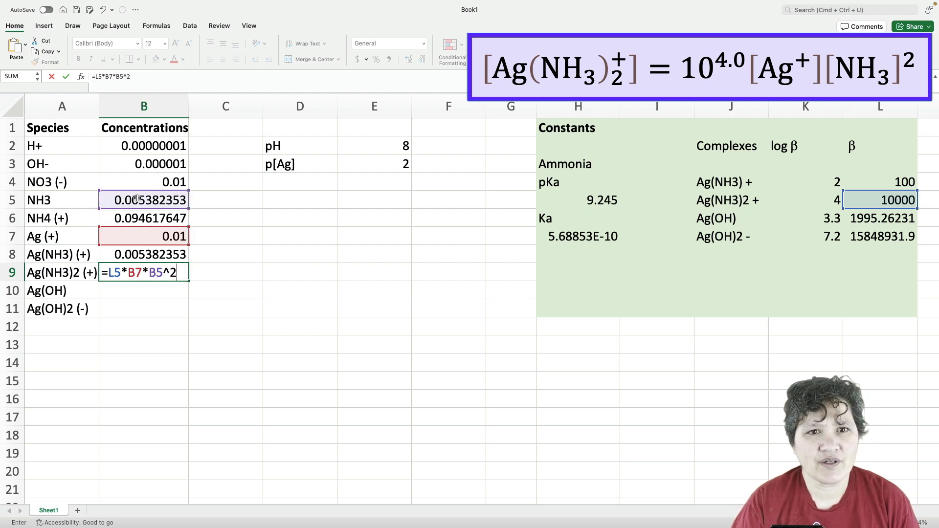
key(Return)
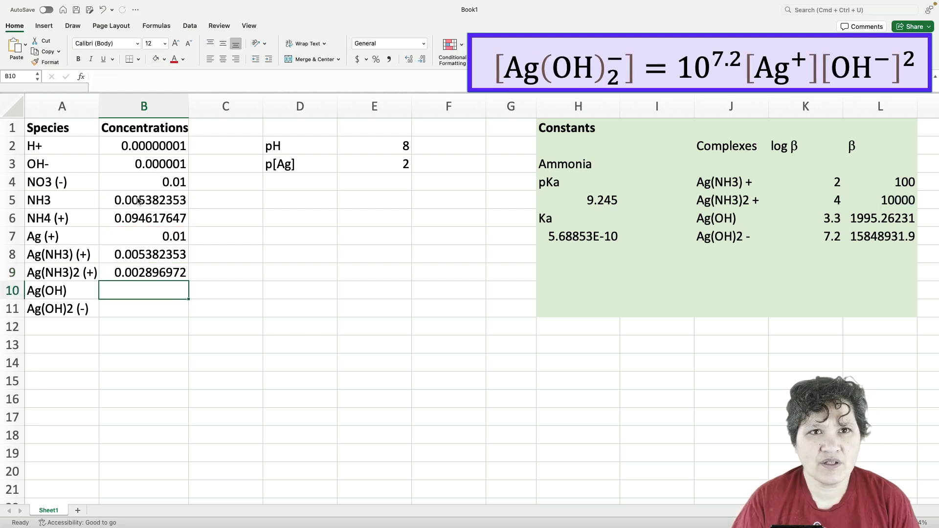
- Calculate the Ag(OH) concentration in B10 from its β constant, Ag (+) and OH- with the formula =L6*B7*B3
text(=)
click(897, 220)
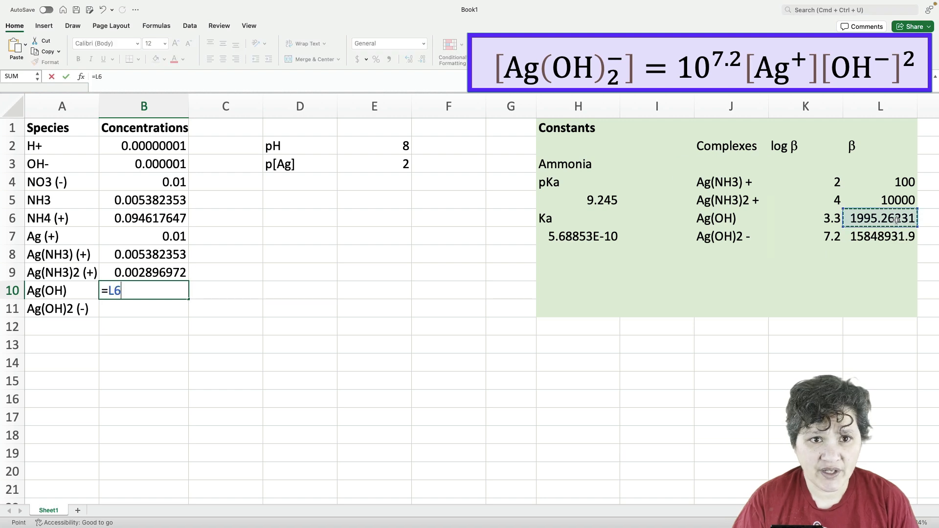
text(*)
click(168, 238)
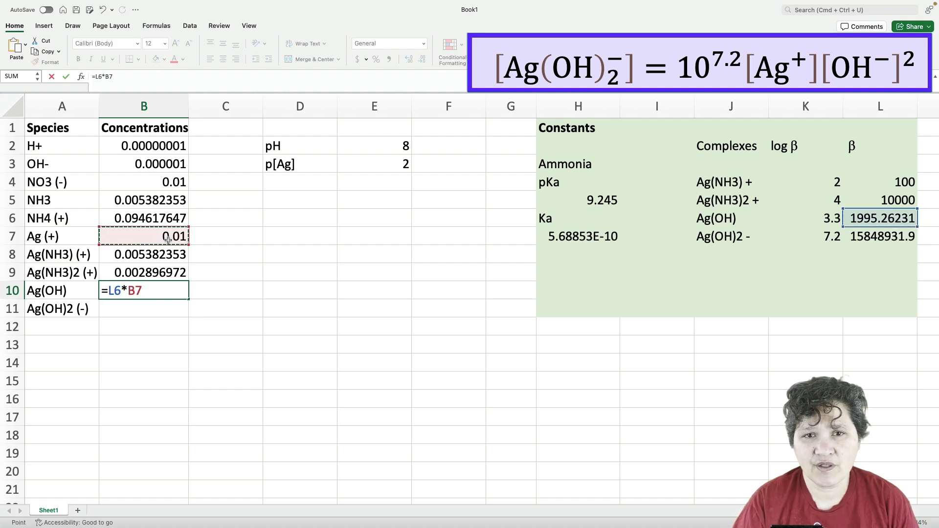
text(*)
click(161, 166)
key(Return)
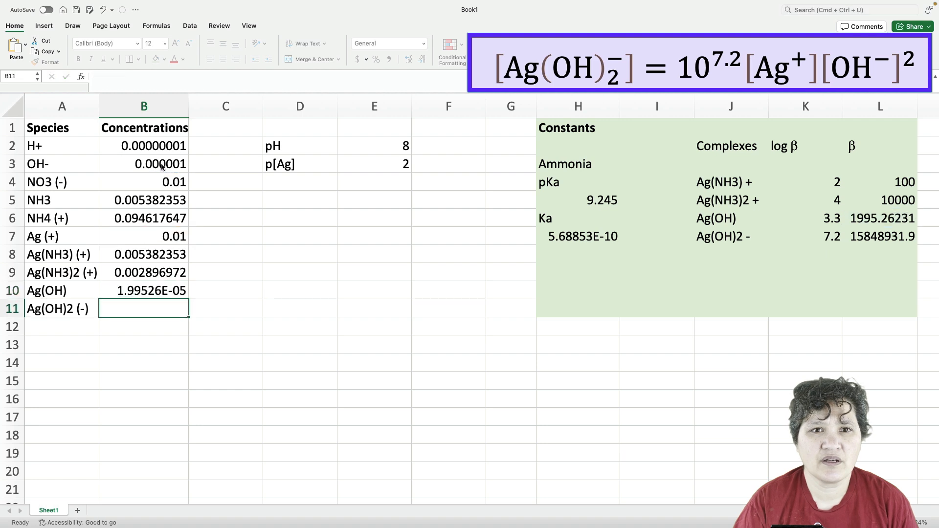
- Calculate the Ag(OH)2 (-) concentration in B11 from its β constant, Ag (+) and squared OH- with the formula =L7*B7*B3^2
text(=)
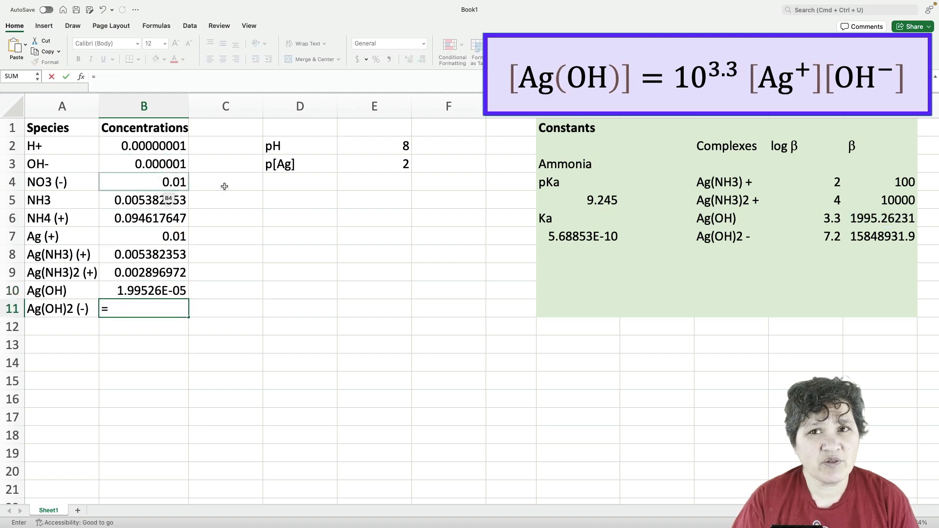
click(897, 236)
text(*)
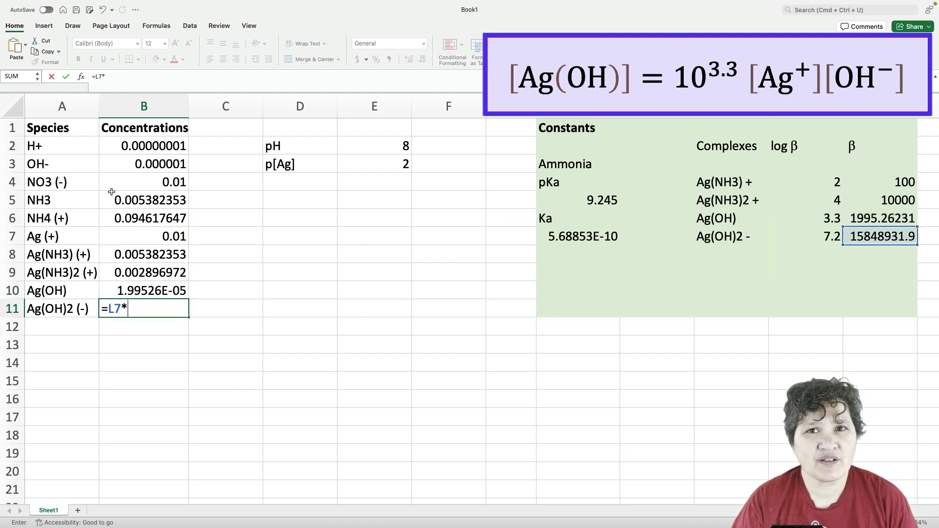
click(150, 239)
text(*)
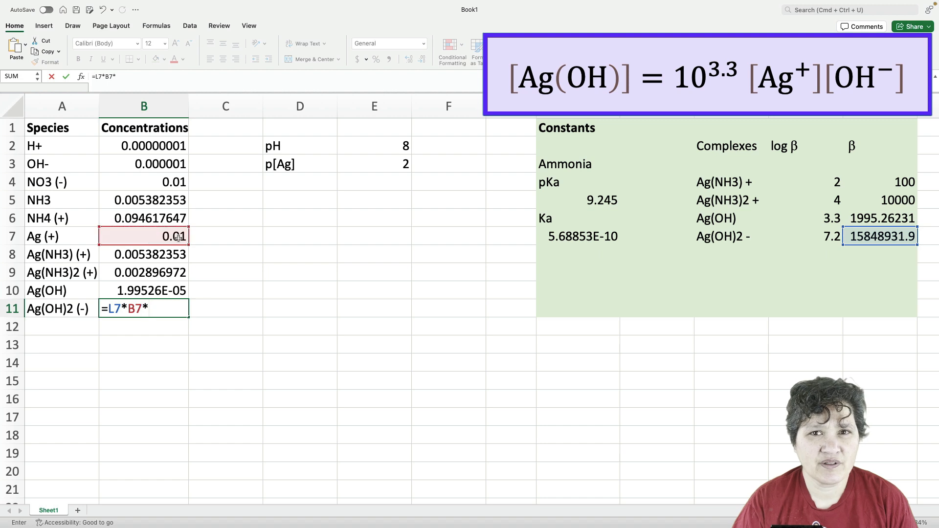
click(137, 163)
text(^2)
key(Return)
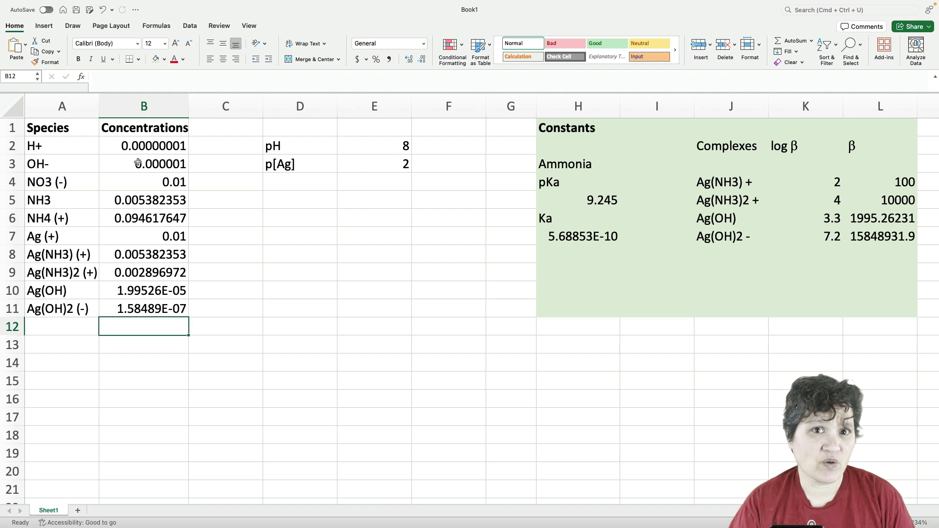
- Label cell A14, below the species list, as charge bal
click(84, 362)
text(ch)
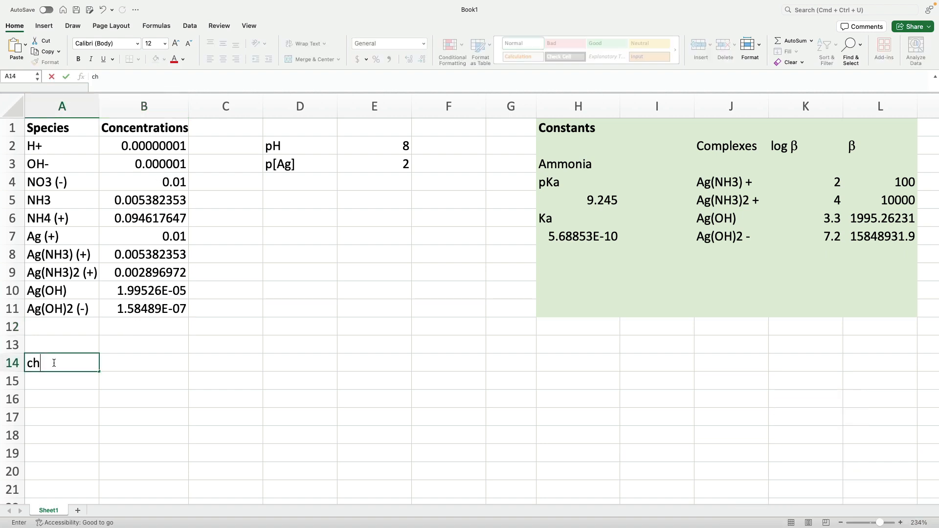
text(arge bal)
key(Tab)
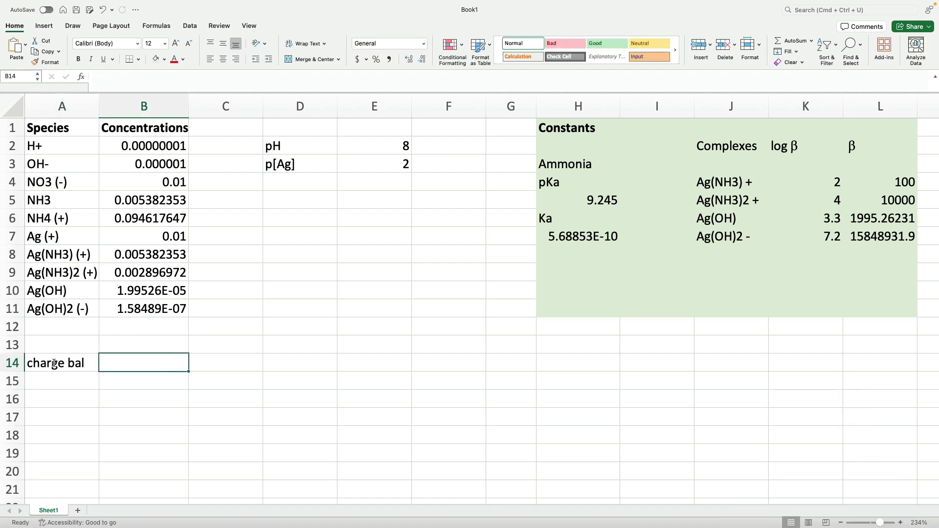
- Calculate the charge balance in B14 as the cation concentrations minus the anion concentrations with the formula =B7+B2+B6+B8+B9-B3-B4-B11
text(=)
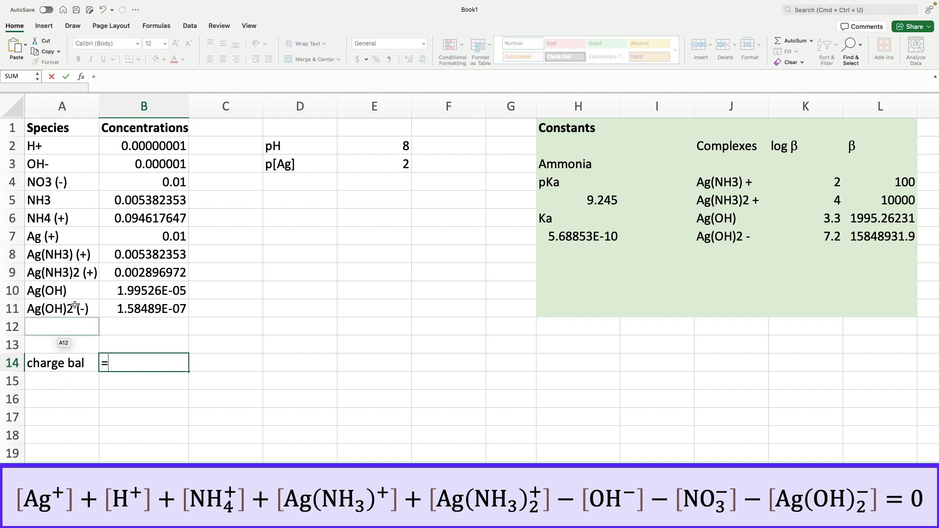
click(149, 238)
text(+)
click(148, 142)
text(+)
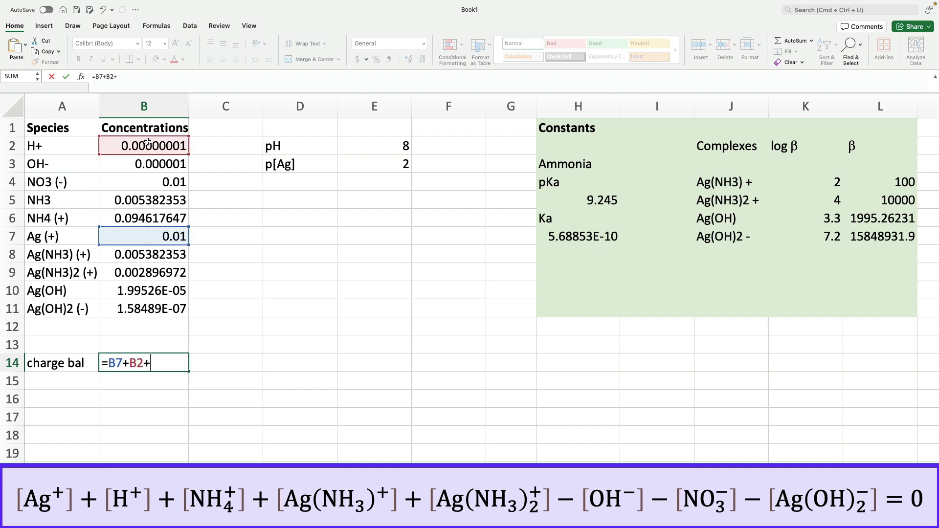
click(132, 216)
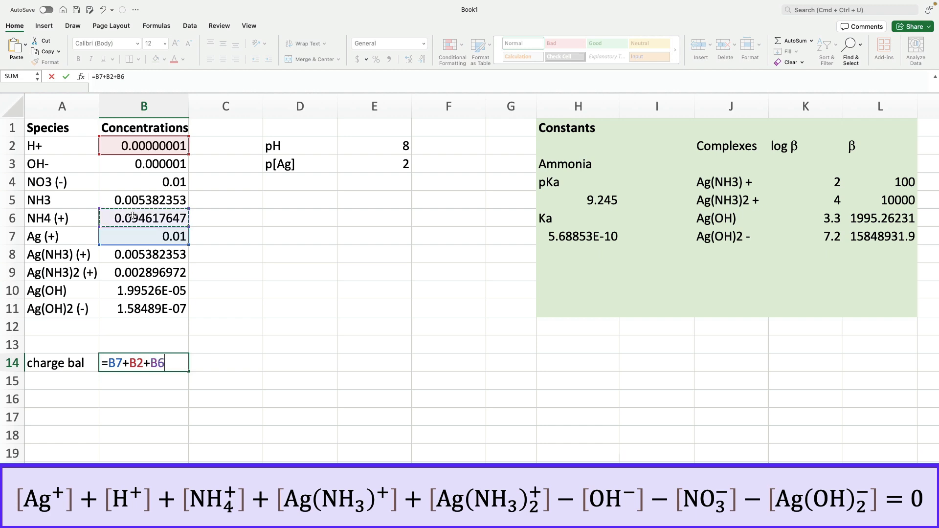
text(+)
click(136, 254)
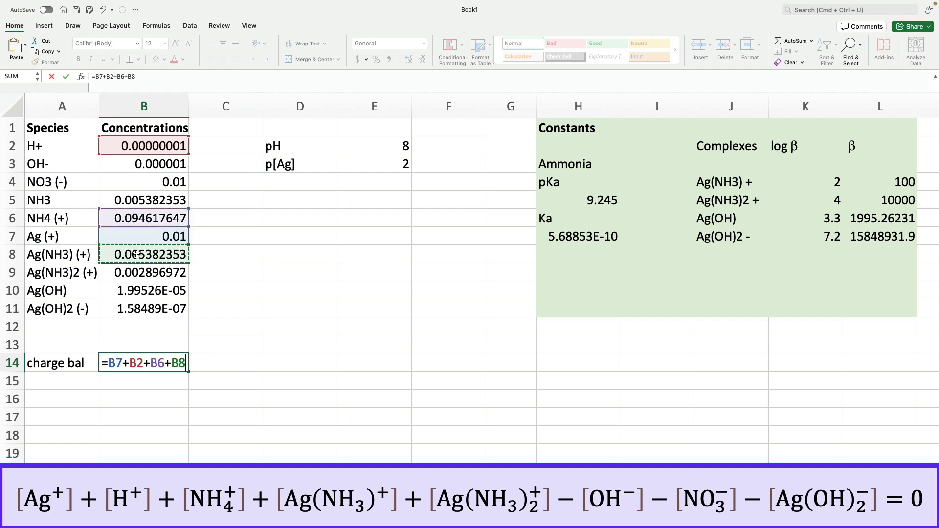
text(+)
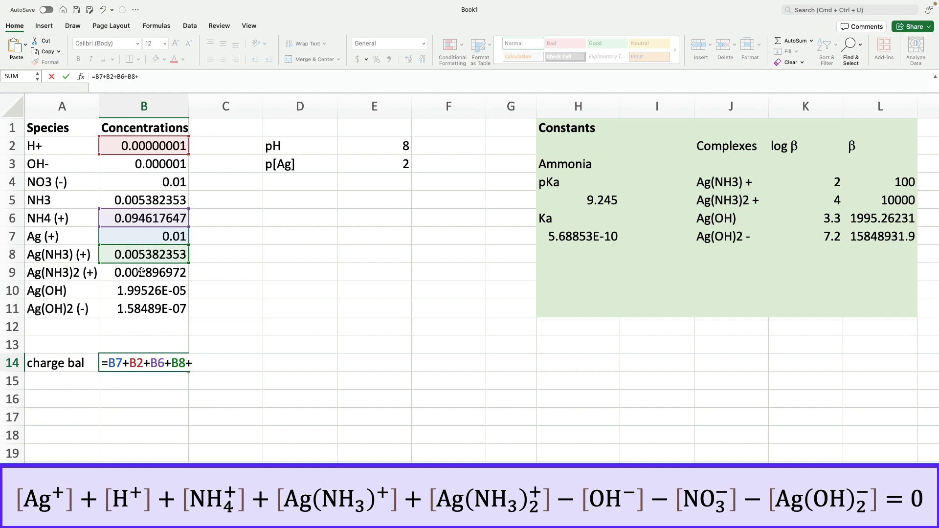
click(141, 272)
text(-)
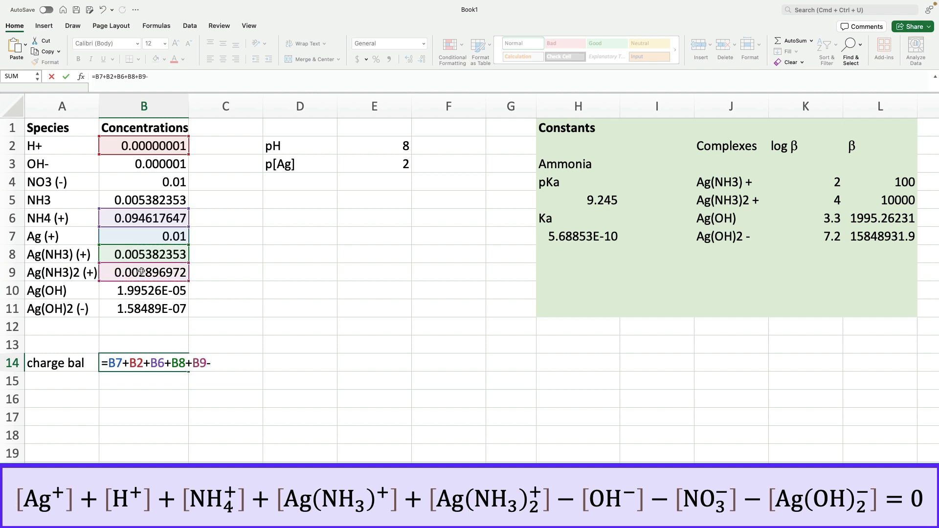
click(121, 164)
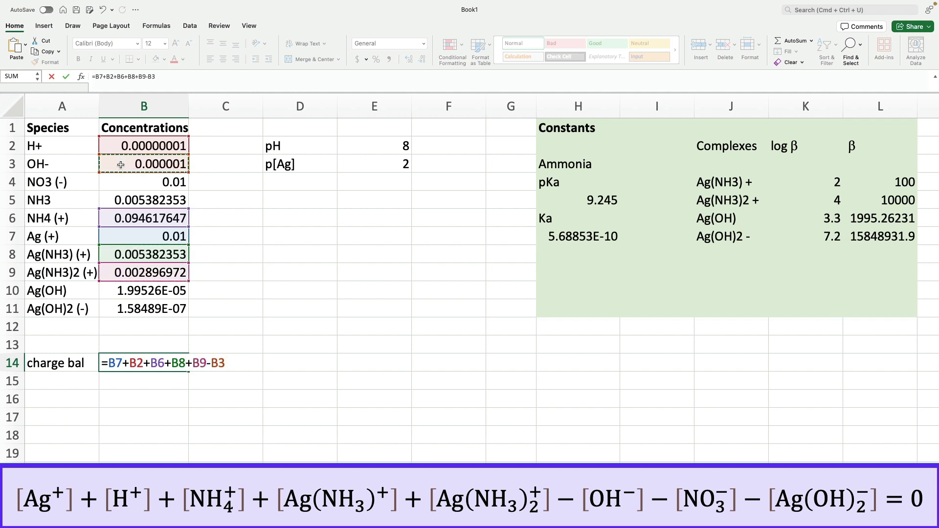
text(-)
click(127, 183)
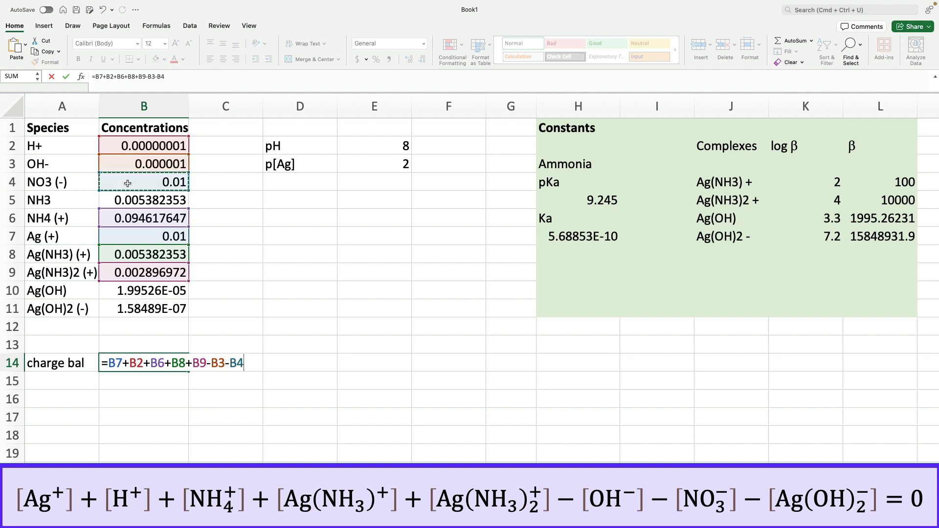
text(-)
click(150, 310)
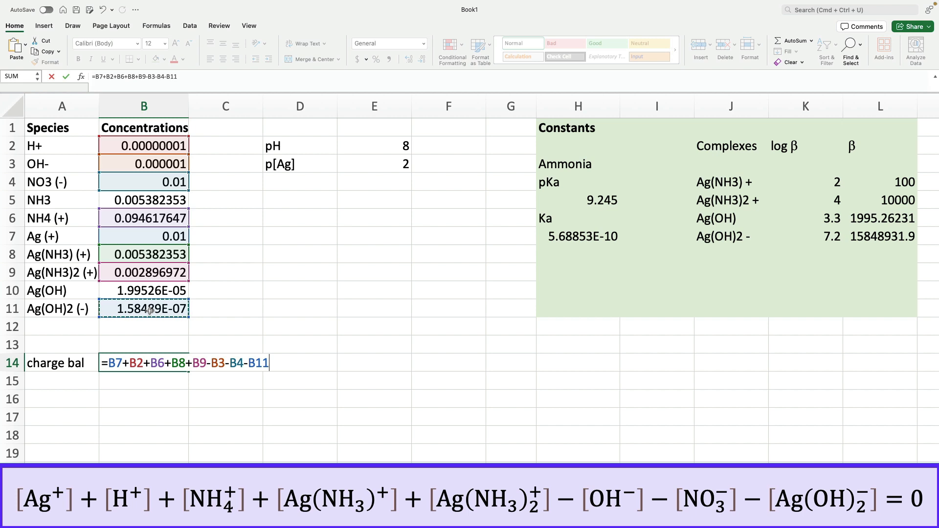
key(Return)
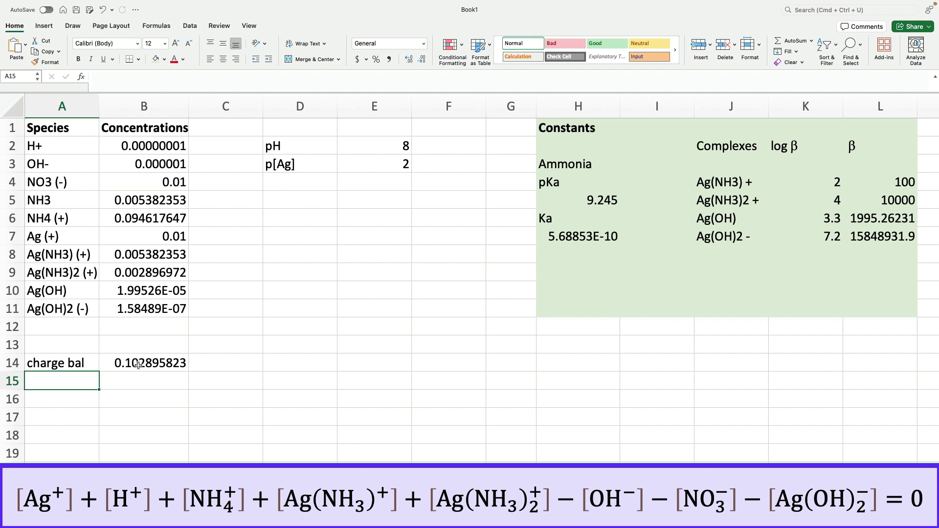
- Try a pH of 8.5 in E2 and undo the change
click(406, 145)
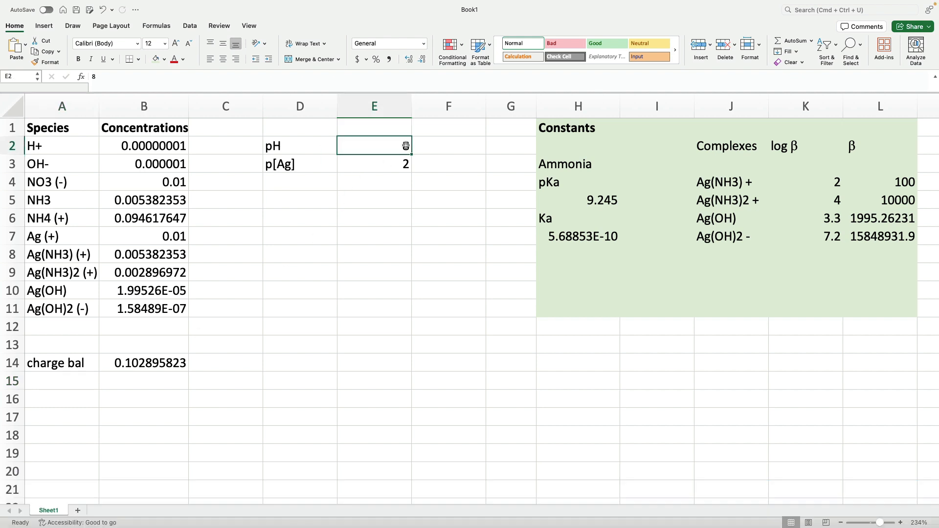
text(8.5)
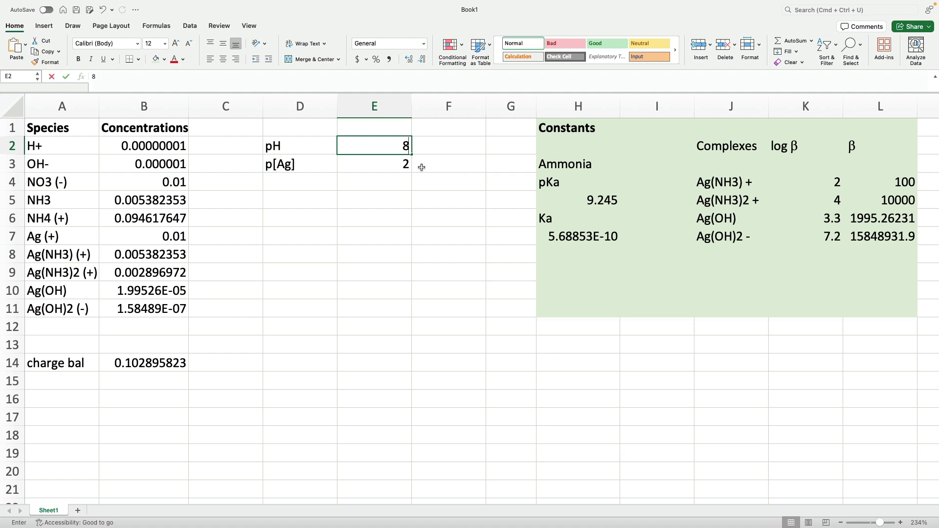
key(Return)
key(super+z)
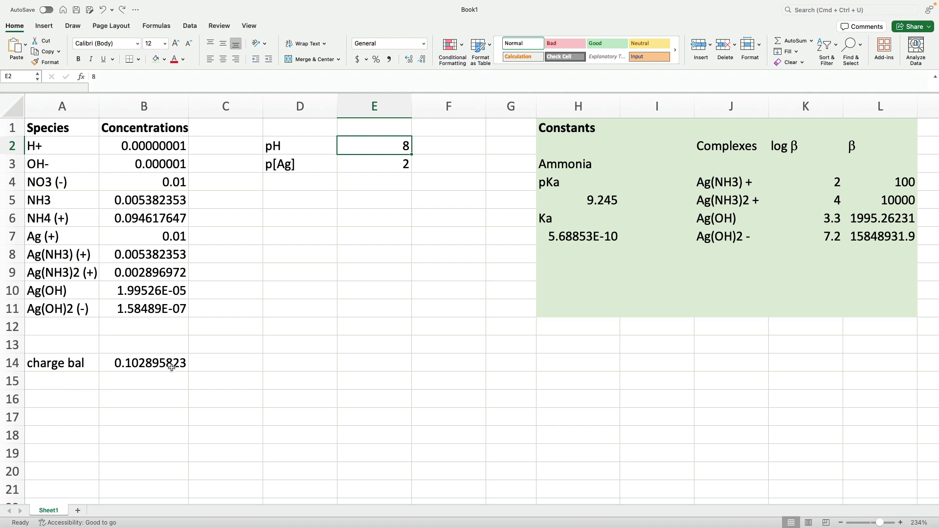
- Label cell D14, in the charge balance row, as log c.b. squared
click(274, 363)
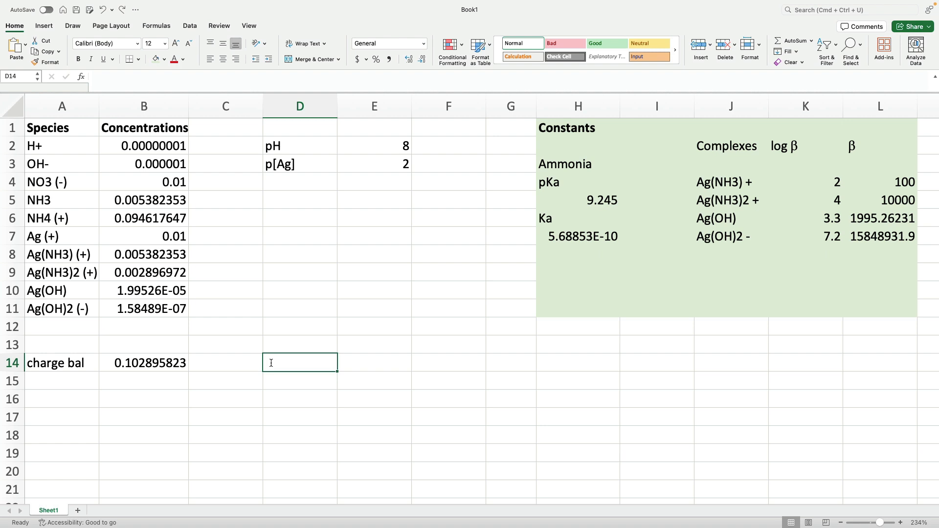
text(log c.b. s)
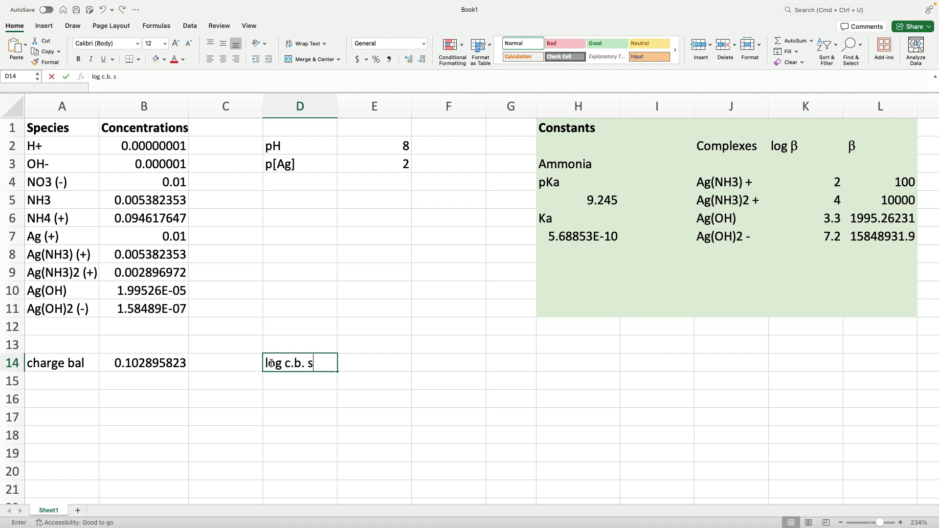
text(quared)
- Calculate the logarithm of the squared charge balance in E14 with the formula =log(B14^2)
click(383, 365)
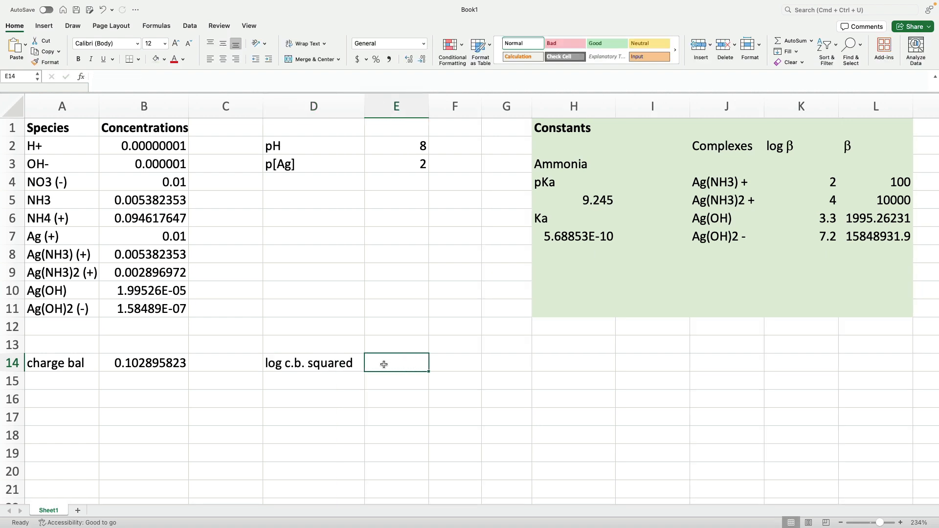
text(=log()
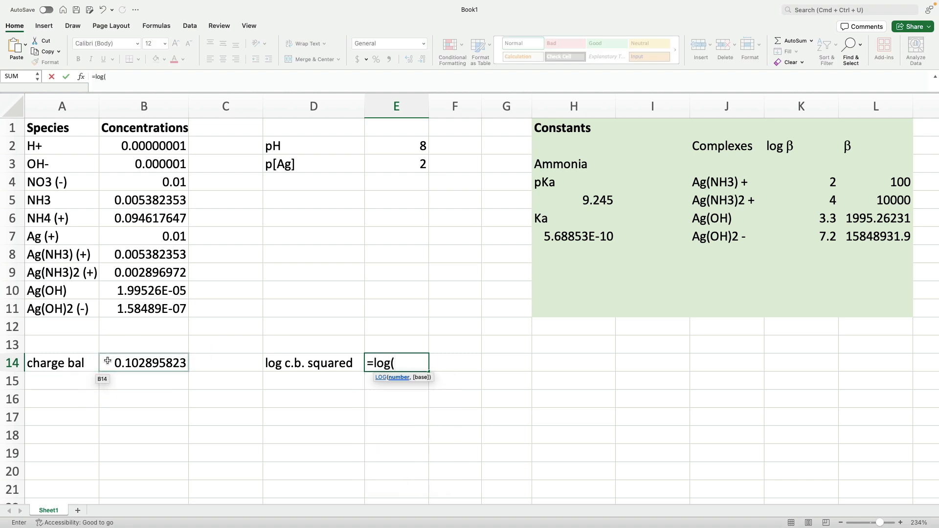
click(108, 361)
text(^2)
key(Return)
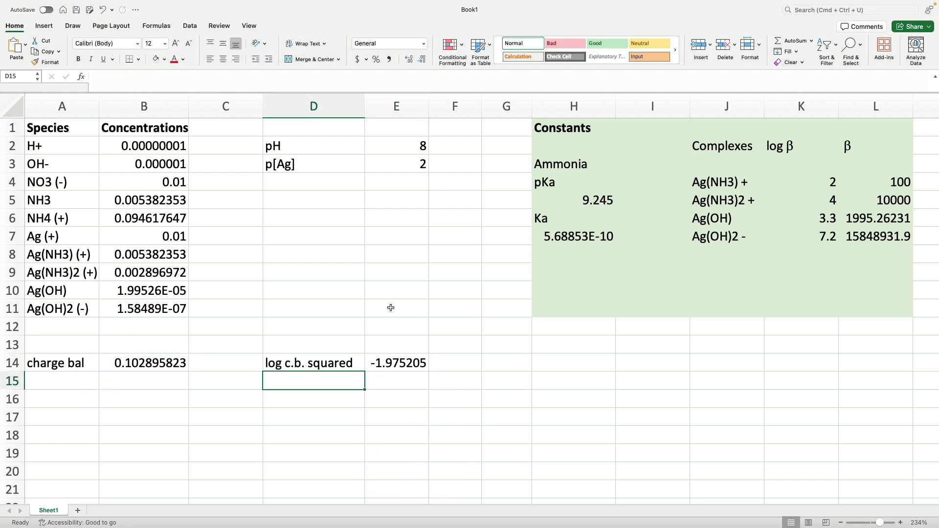
- Set the pH value in E2 to 8.5
click(400, 145)
text(8.5)
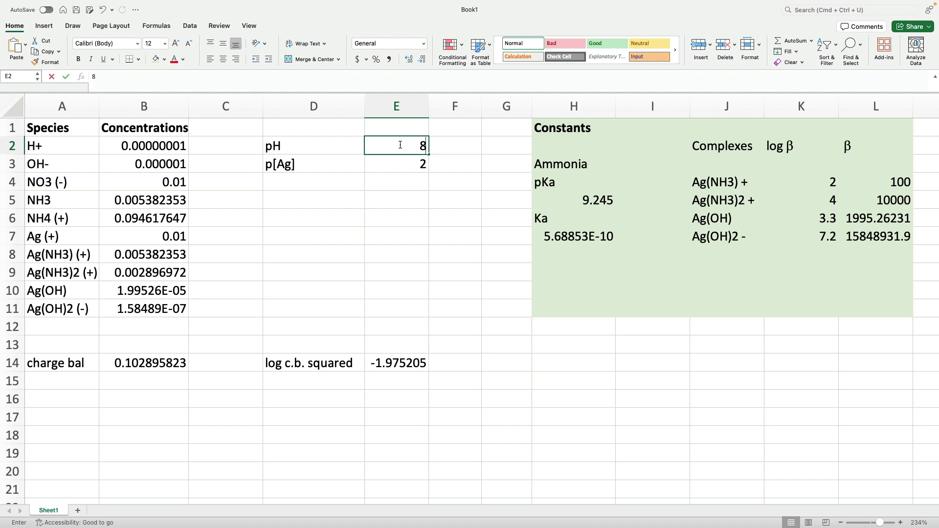
key(Return)
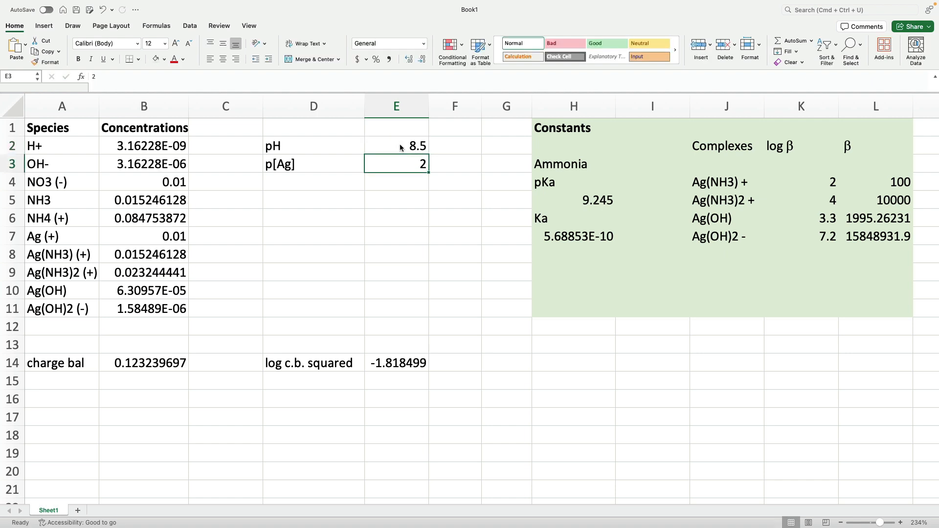
- Try a pH of 9 in E2 and undo the last two pH changes
click(400, 146)
text(9)
key(Return)
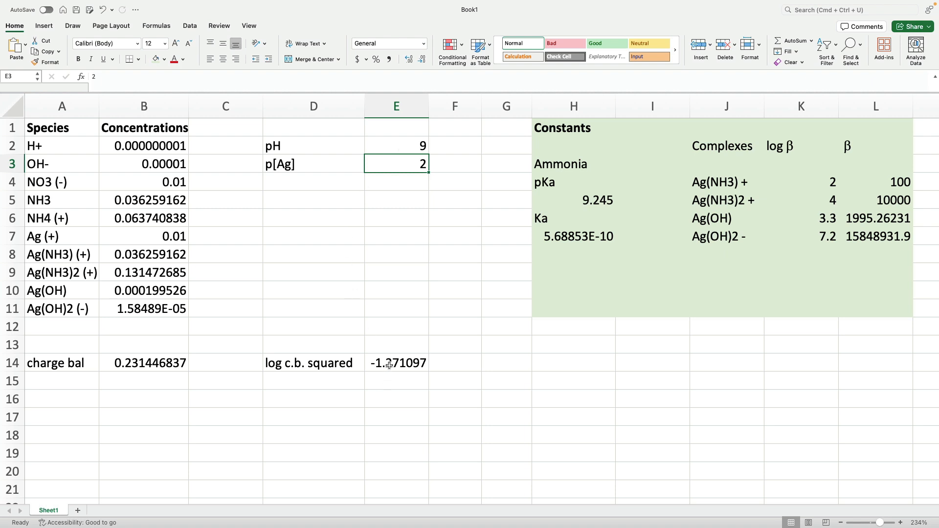
click(394, 147)
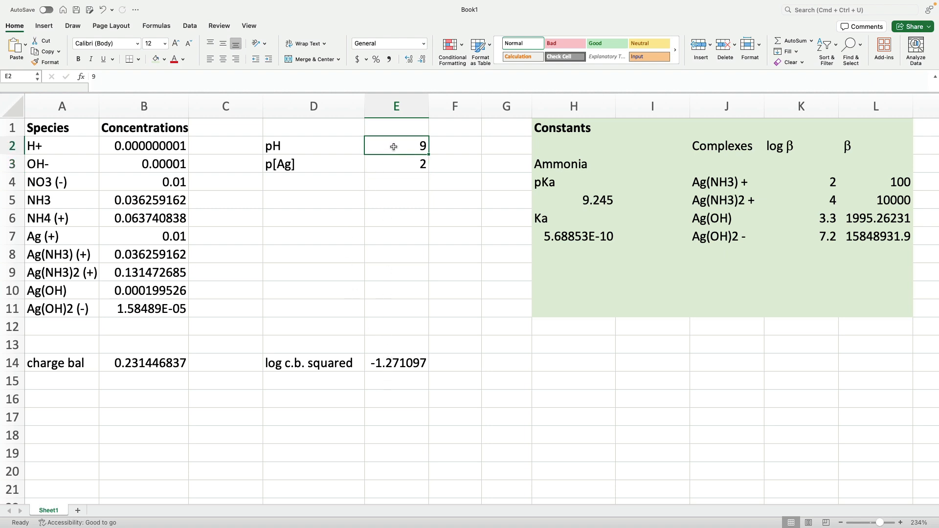
key(super+z)
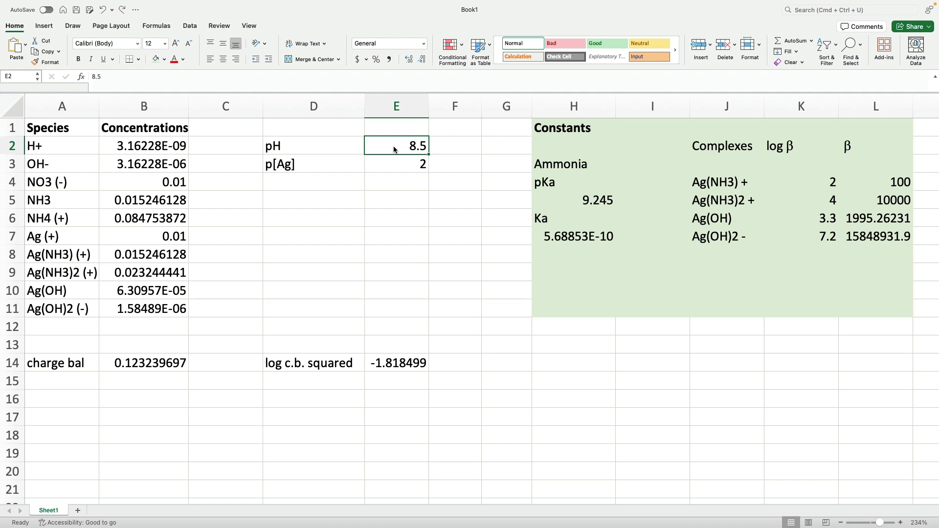
key(super+z)
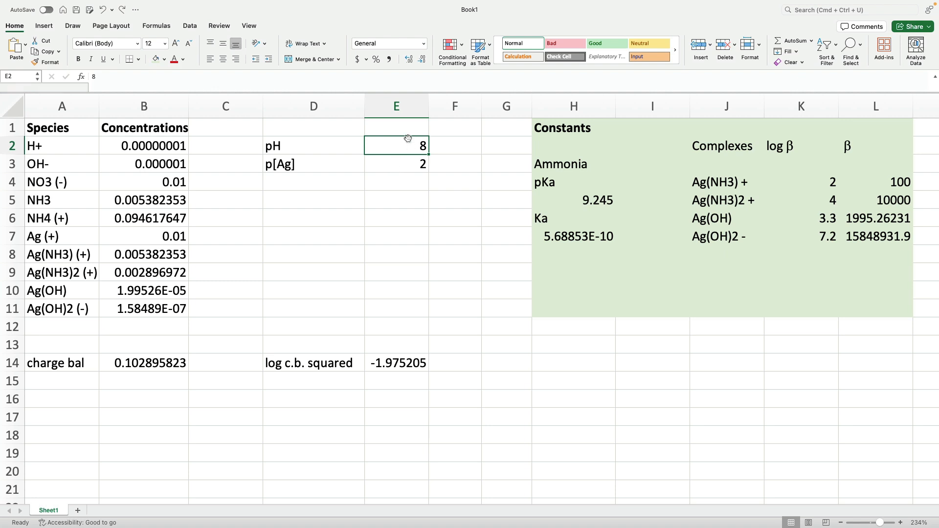
- Label cell A16 as Ag mass bal and start a formula in B16
click(52, 404)
text(Ag mass bal)
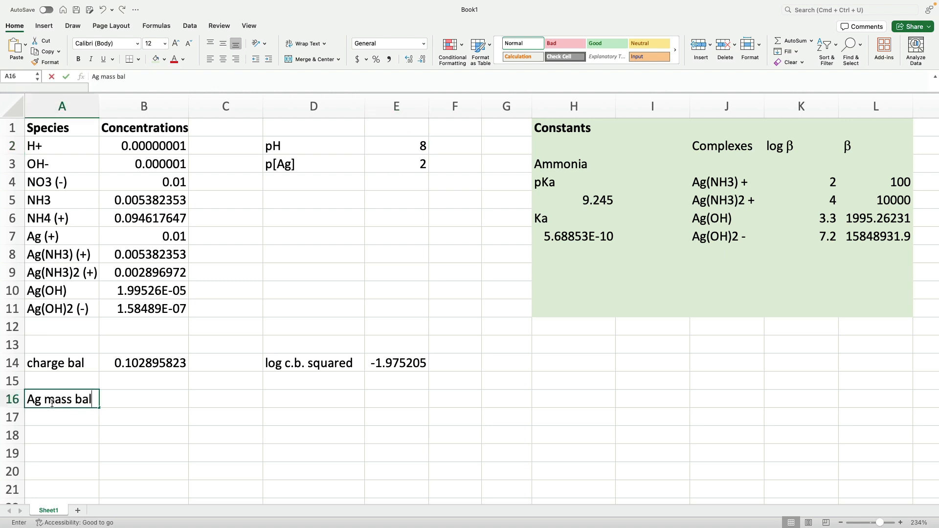
key(Tab)
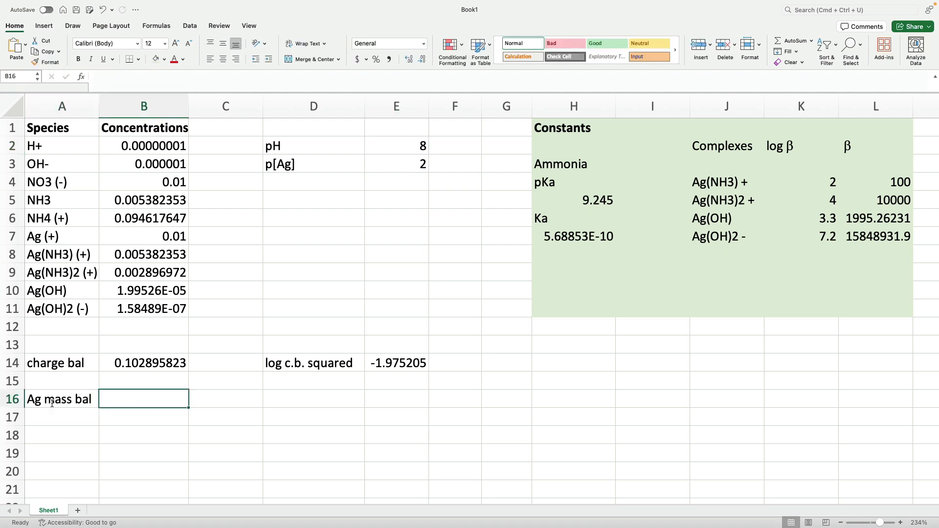
text(=)
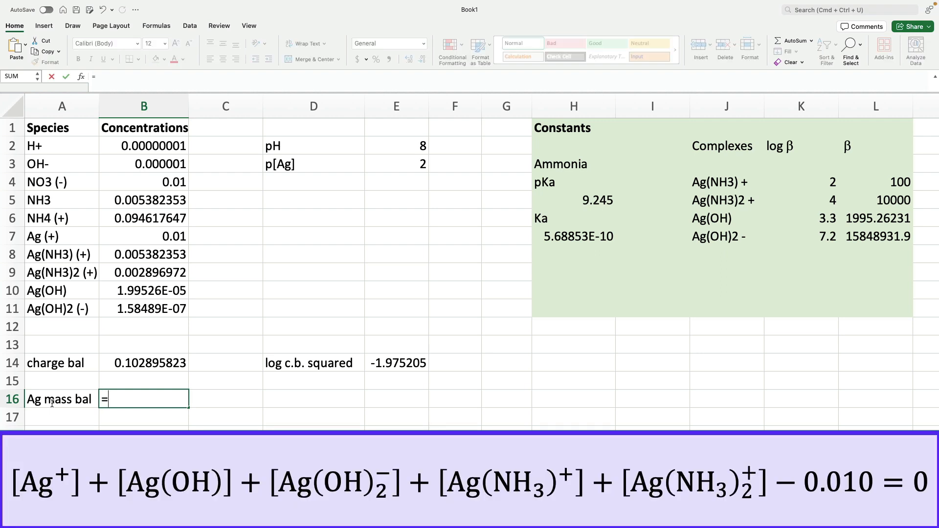
click(169, 235)
text(+)
click(169, 254)
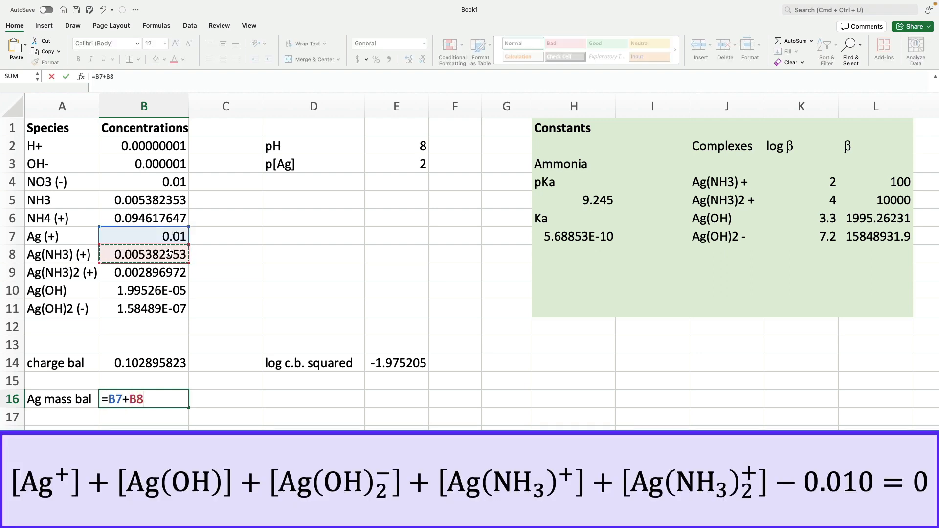
text(+)
click(163, 274)
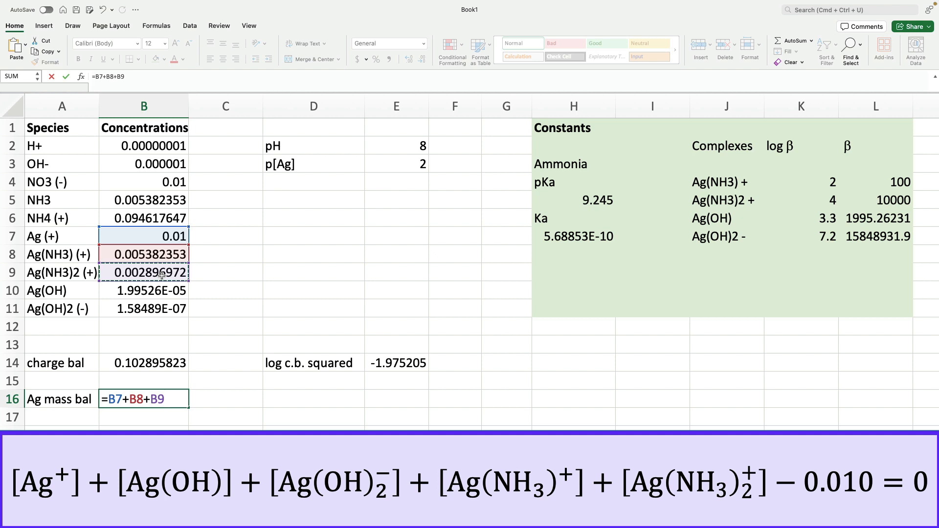
text(+)
click(161, 291)
drag(192, 399, 108, 394)
- Calculate the silver mass balance in B16 by summing B7:B11 and subtracting 0.010
text(su)
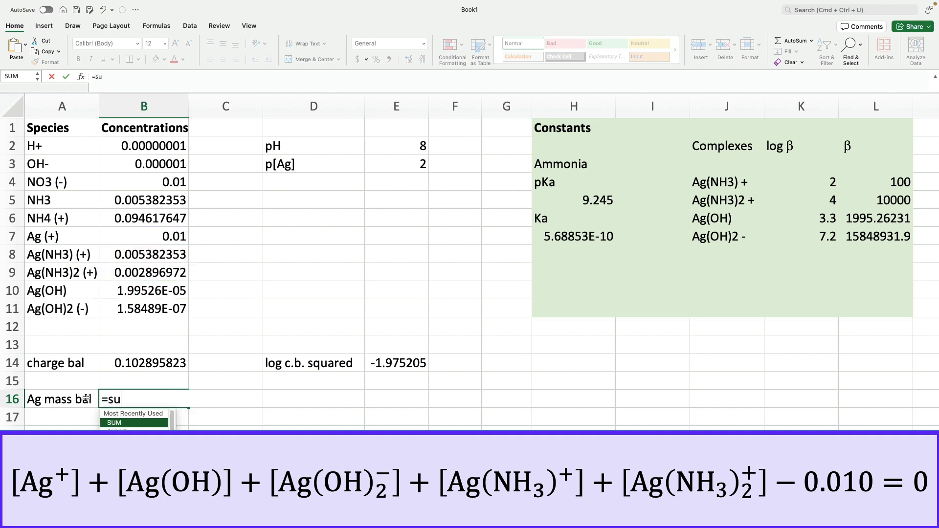
text(m()
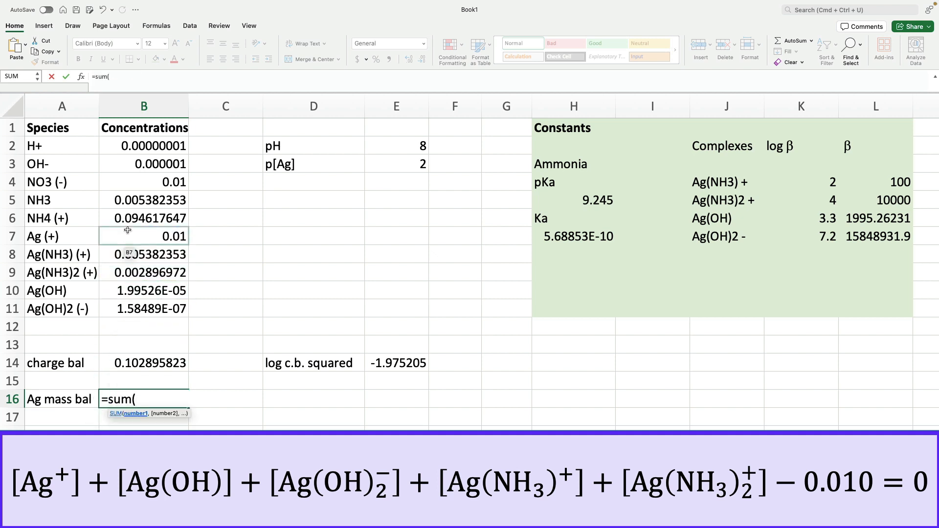
drag(130, 229, 142, 306)
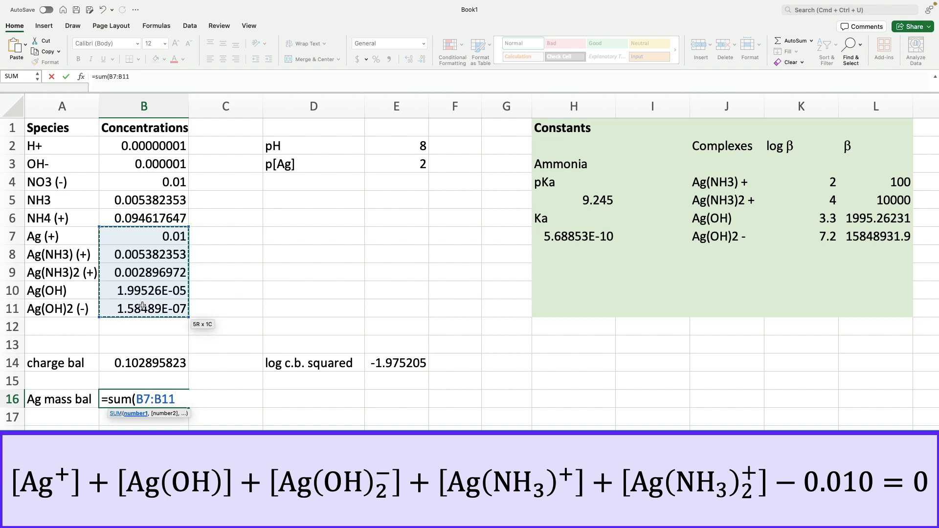
text())
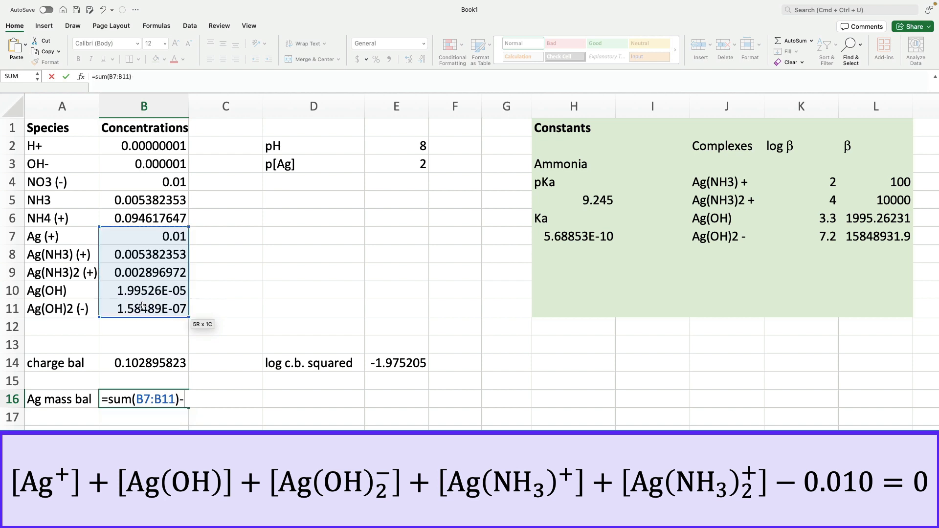
text(-0.010)
key(Return)
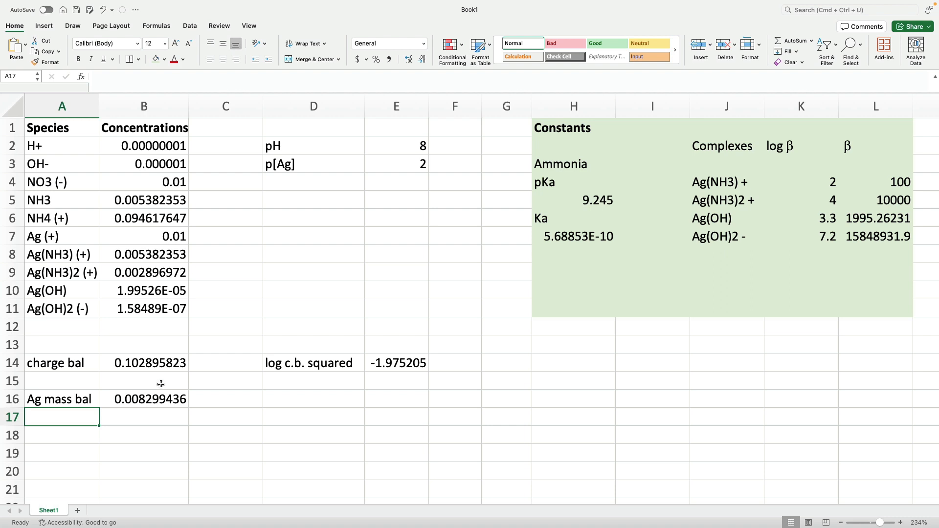
- Label cell D16, in the silver mass balance row, as log Ag m.b. squared
click(282, 398)
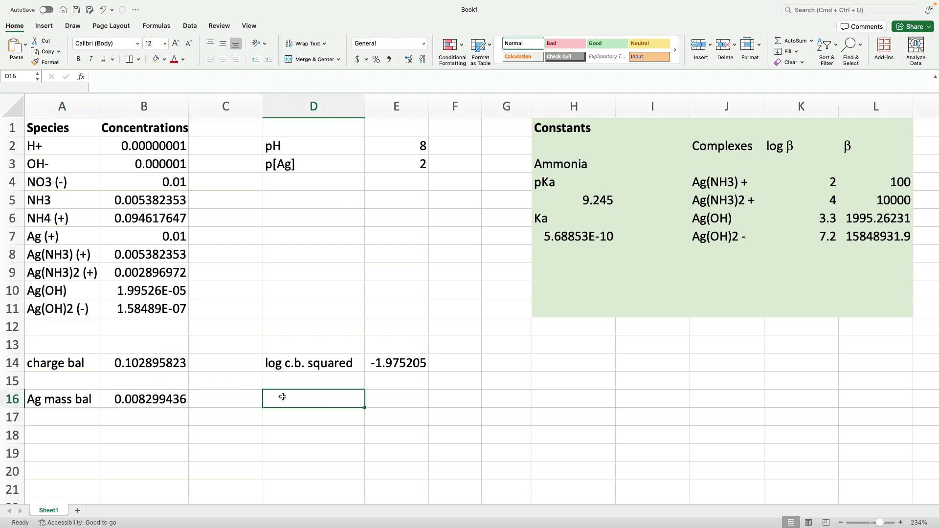
text(l)
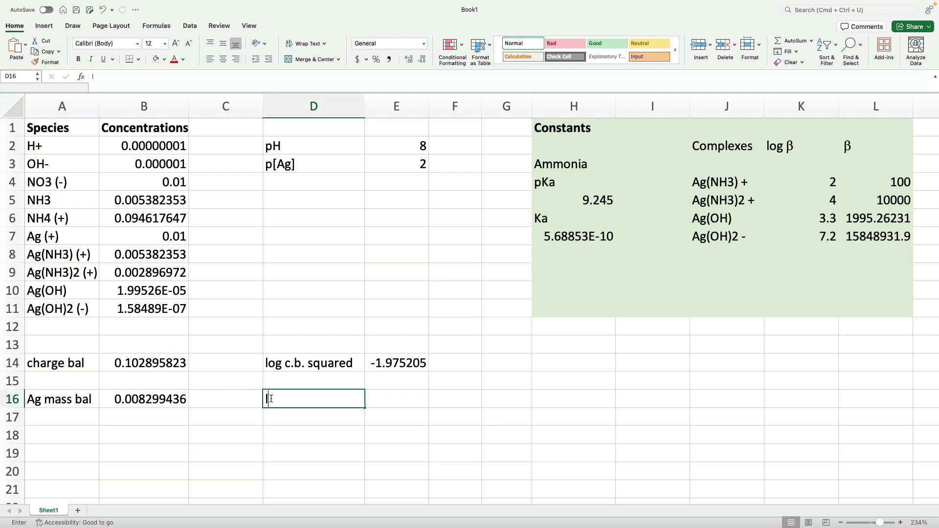
text(og A)
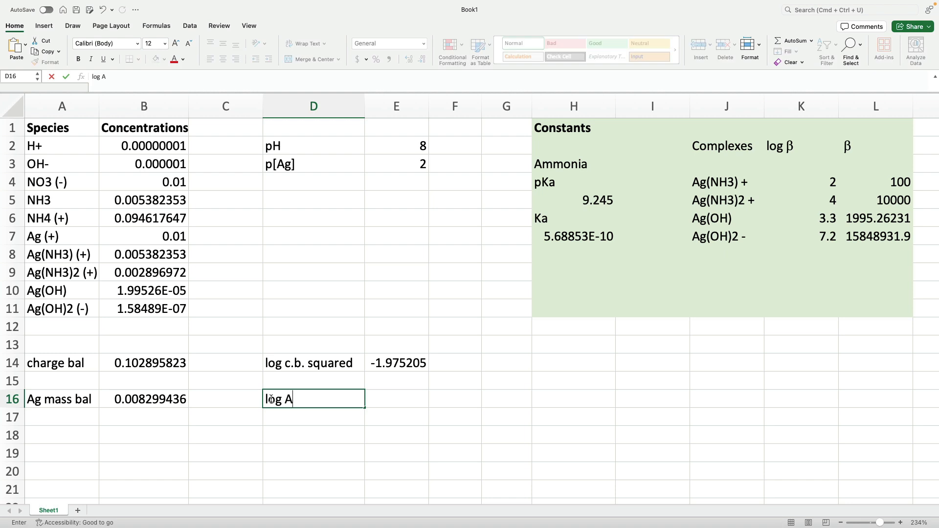
text(g m.b. squared)
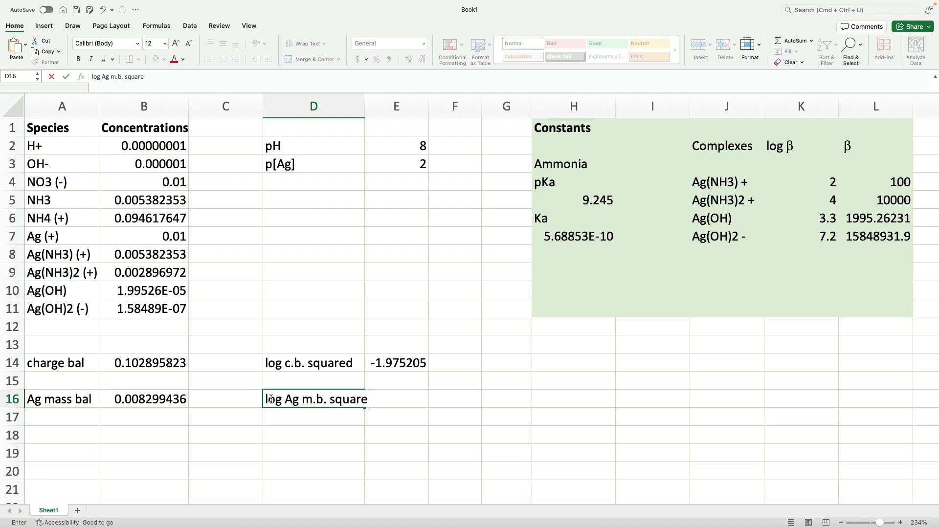
key(Tab)
- Calculate the logarithm of the squared silver mass balance in E16 with the formula =log(B16^2)
text(=log()
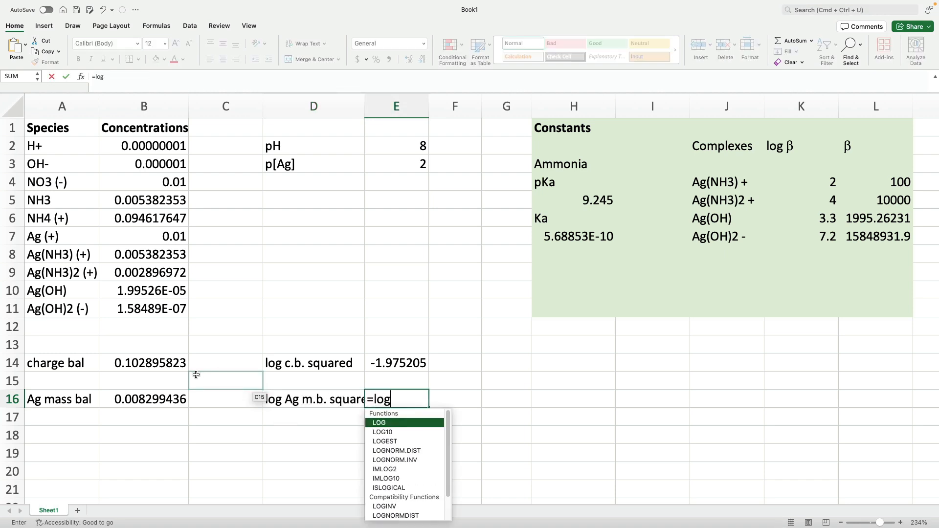
click(116, 400)
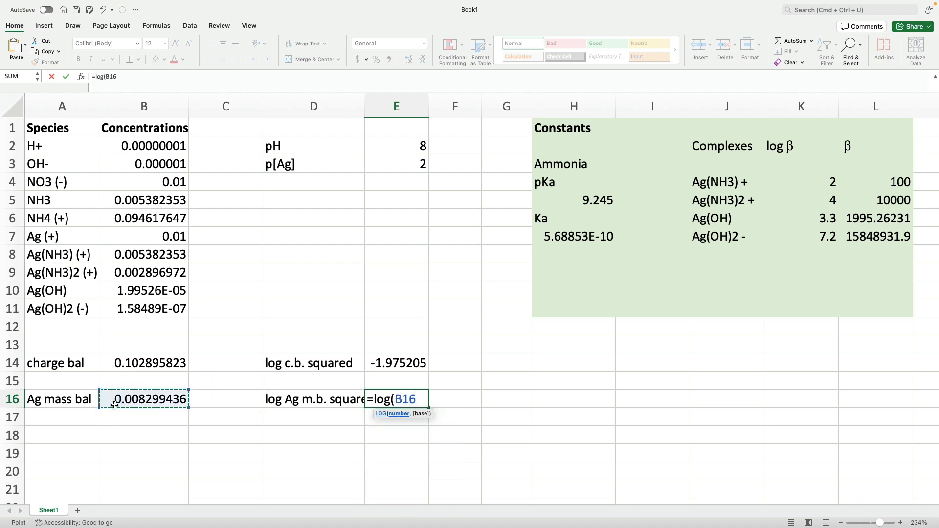
text(^2)
key(Return)
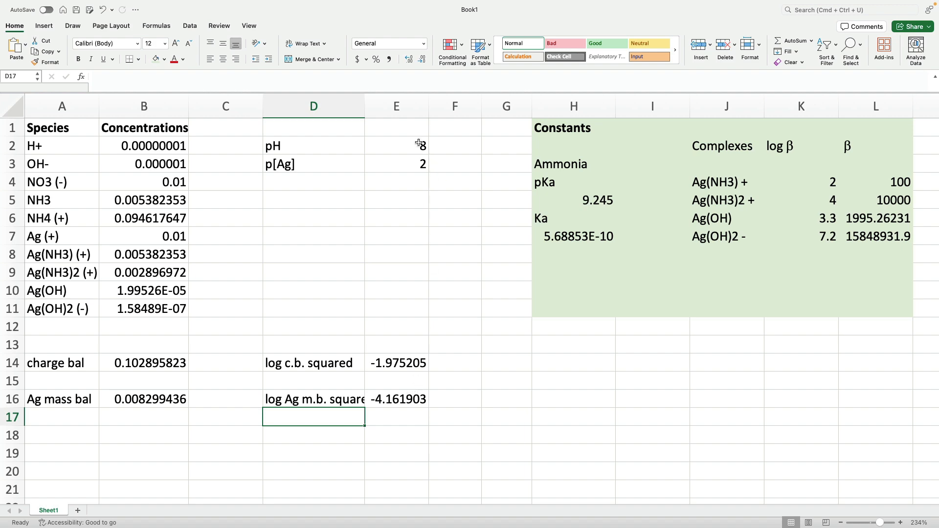
- Open Solver and try to use the range E14:E16 as the objective
click(193, 27)
click(833, 49)
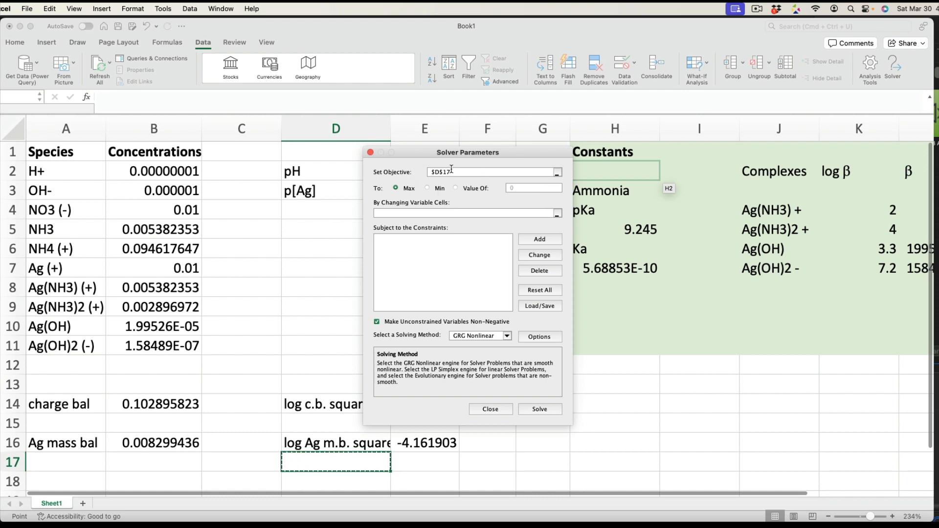
click(557, 172)
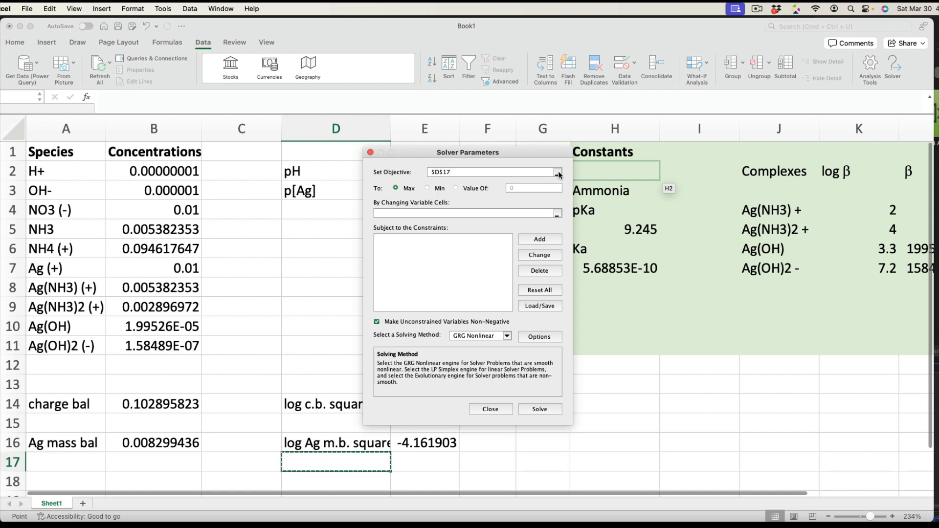
click(440, 405)
drag(444, 421, 440, 446)
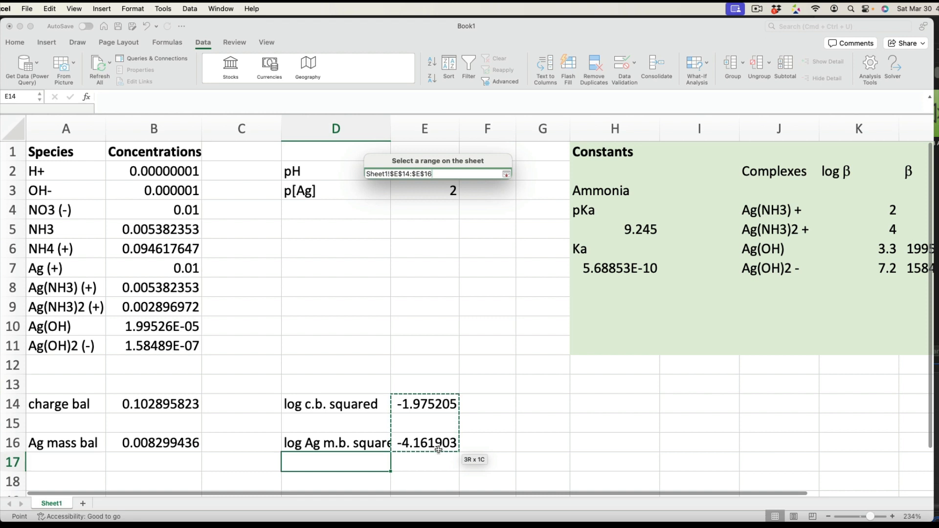
key(Return)
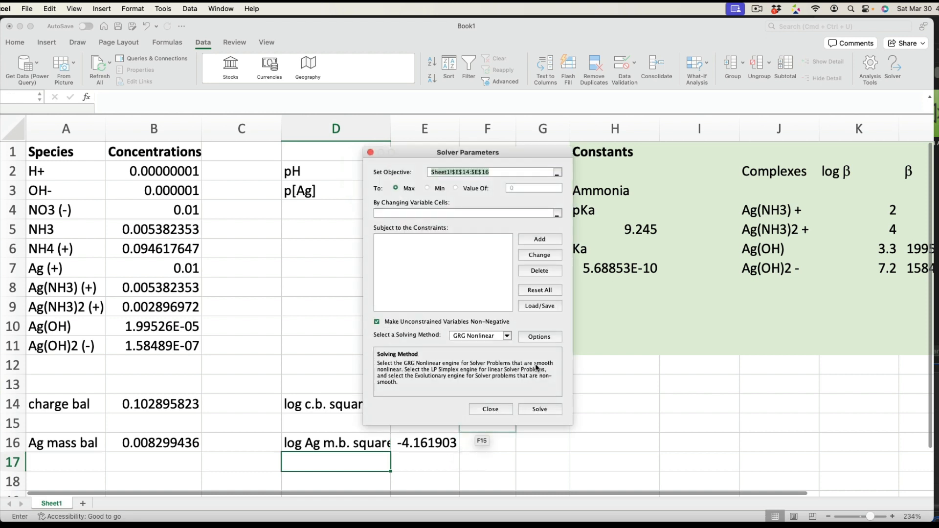
- Set Solver to minimize the objective by changing cells E2:E3 and try to solve
click(427, 188)
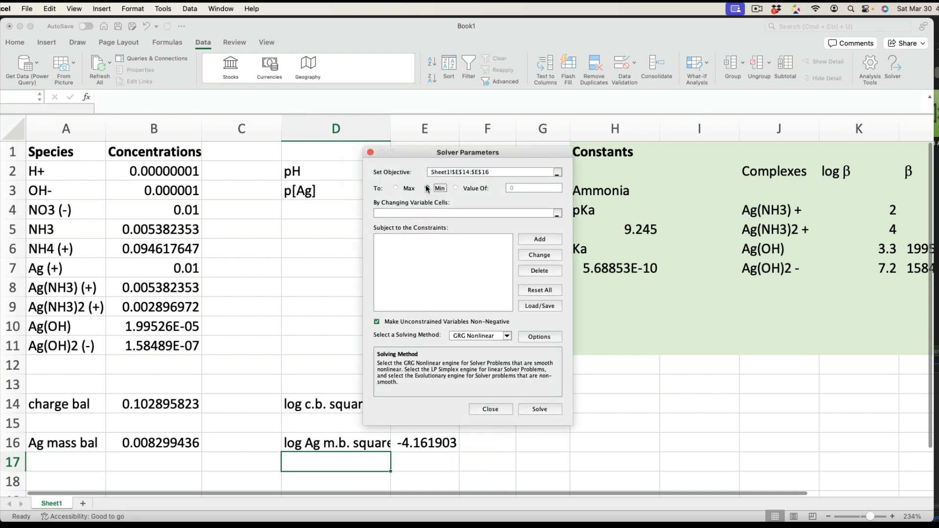
click(552, 213)
click(557, 214)
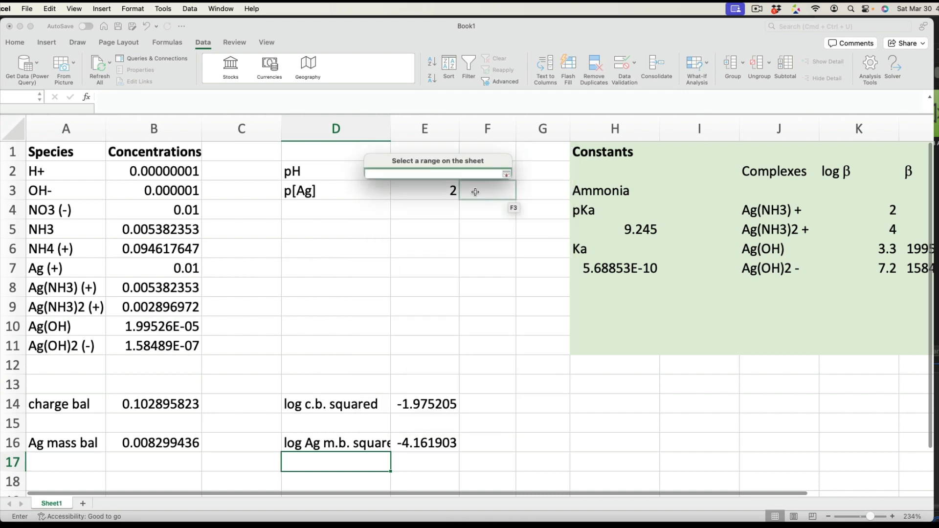
drag(429, 191, 546, 134)
click(607, 148)
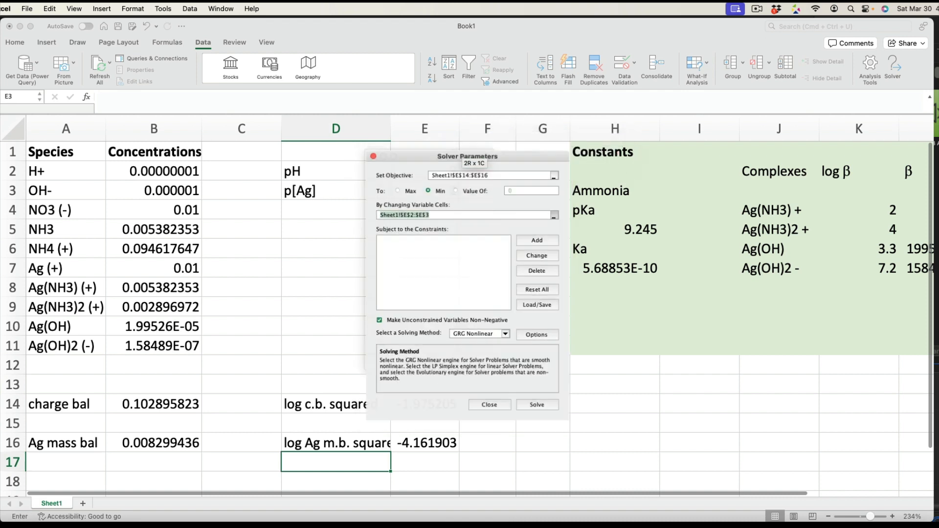
click(540, 409)
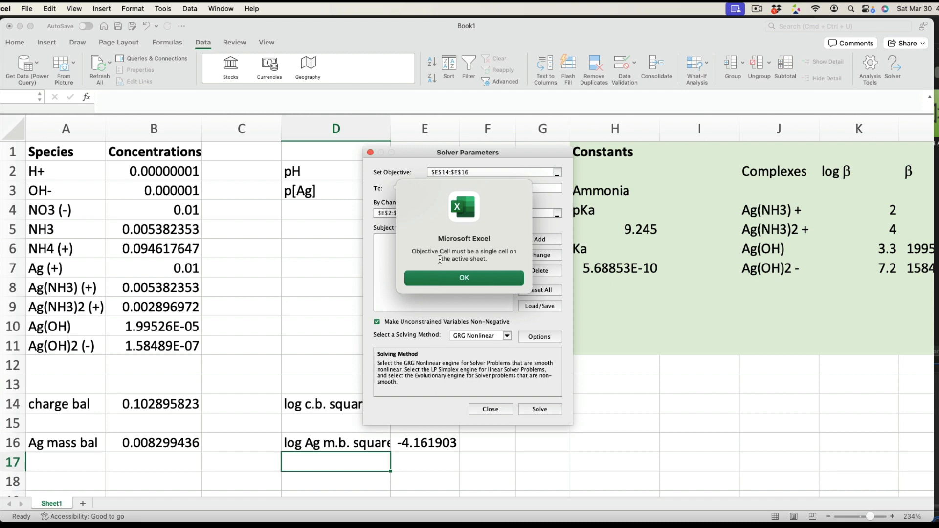
click(492, 278)
- Add the two log-squared balance values in cell E19 with the formula =E14+E16
scroll(437, 387, down, 2)
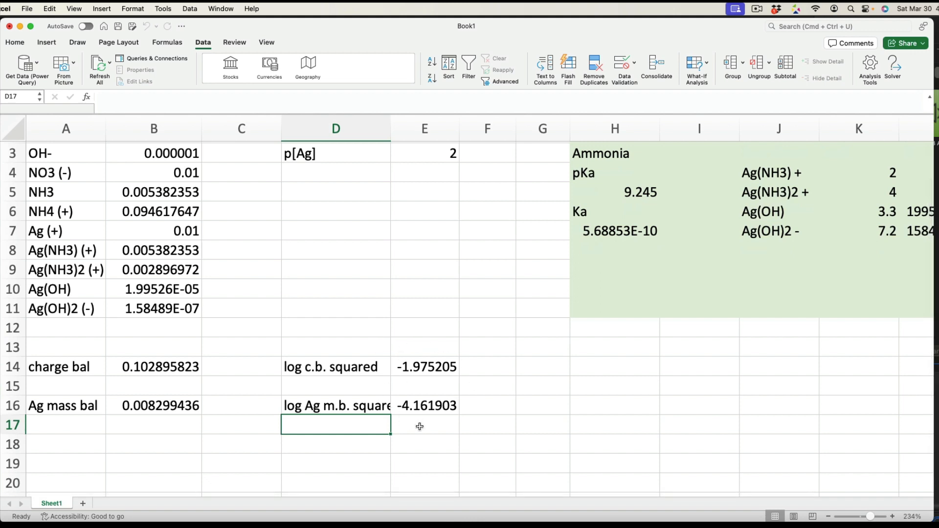
scroll(432, 422, down, 1)
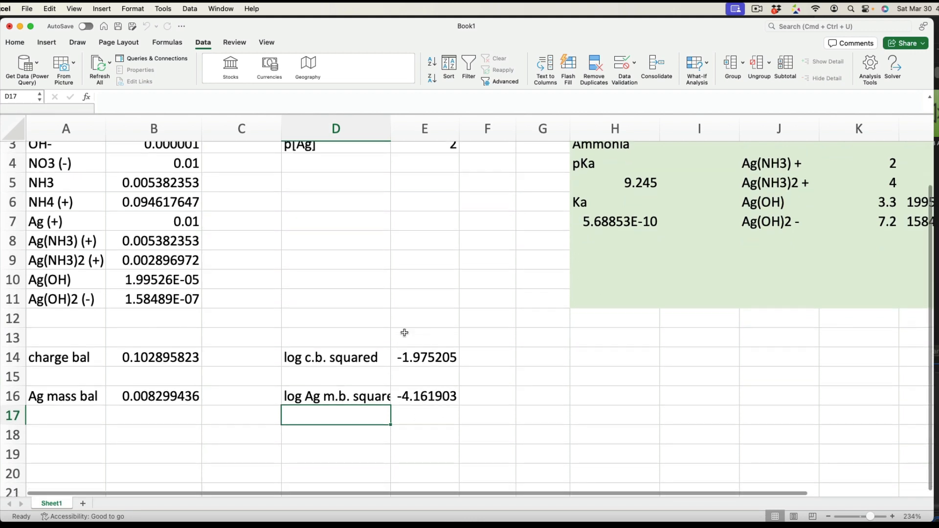
click(409, 453)
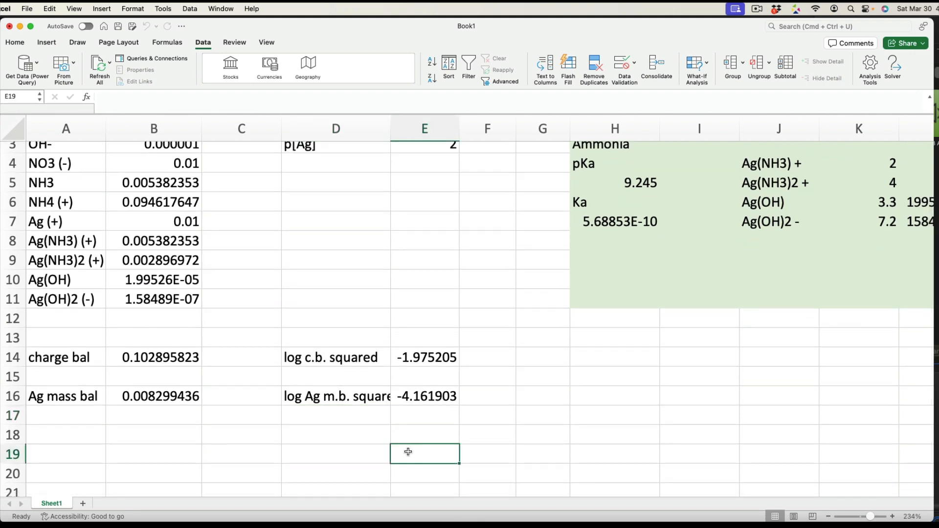
text(=)
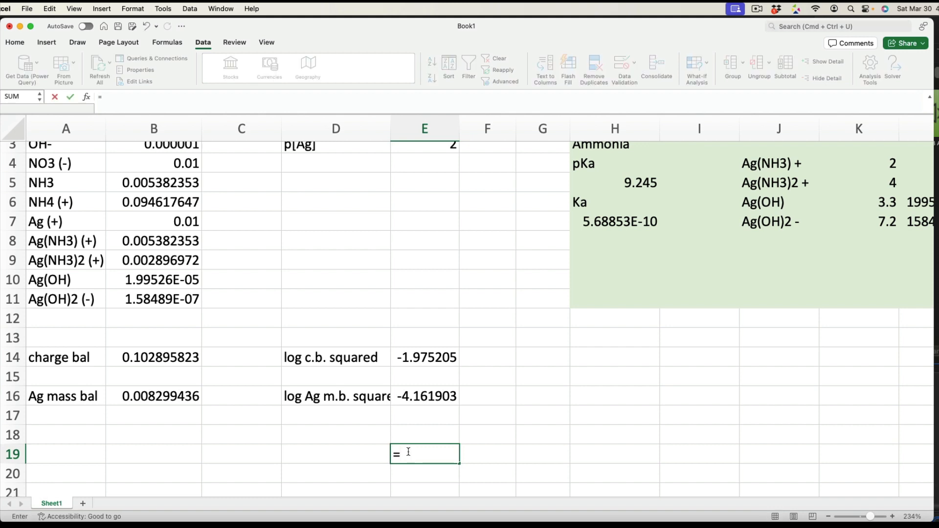
click(433, 355)
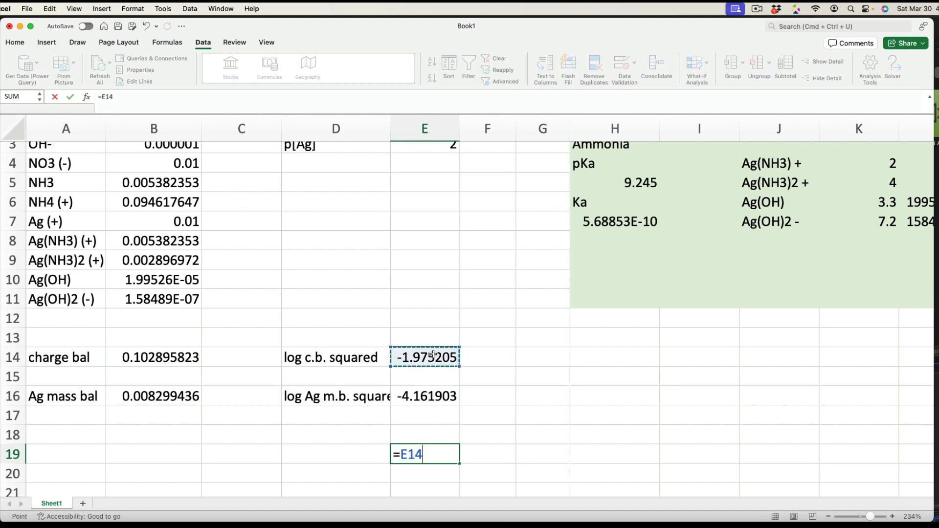
text(+)
click(427, 396)
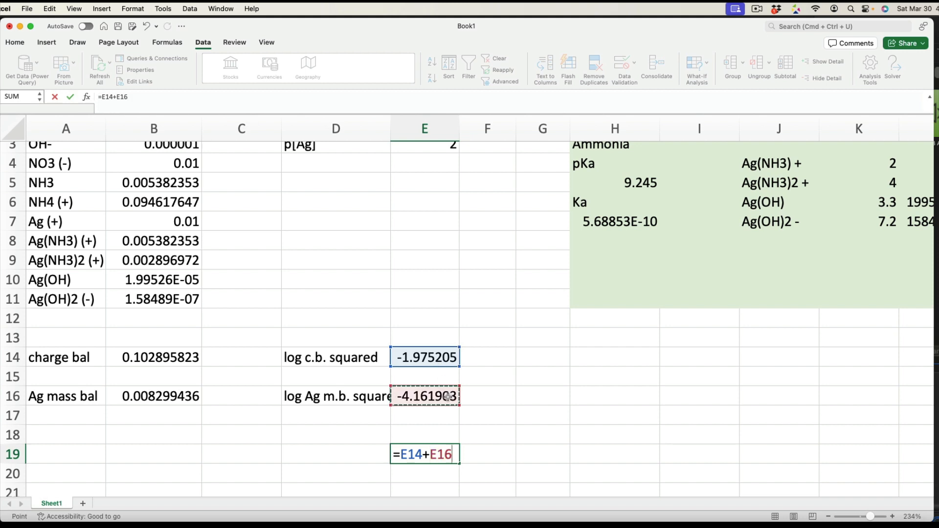
key(Return)
- Label cell D19 as OBJECTIVE and check the sum formula beside it
click(348, 455)
text(OBJECTIVE)
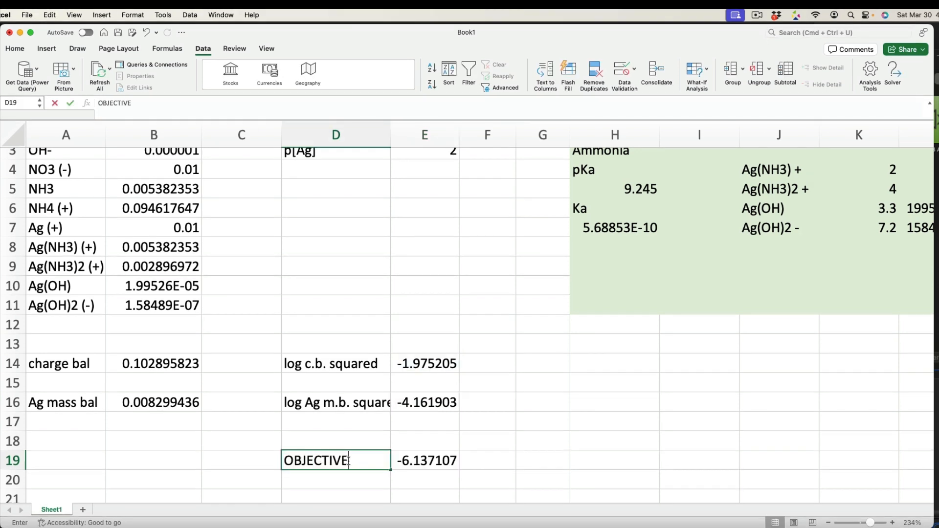
key(Return)
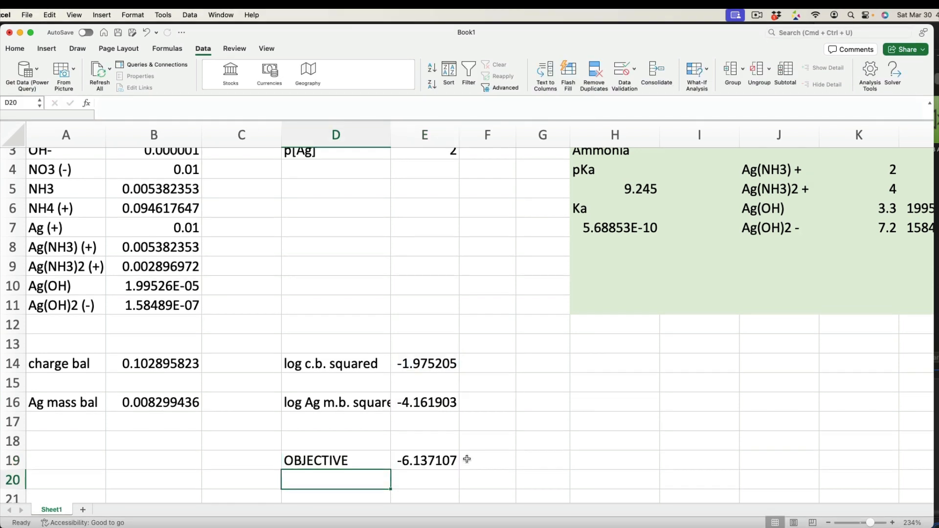
click(420, 452)
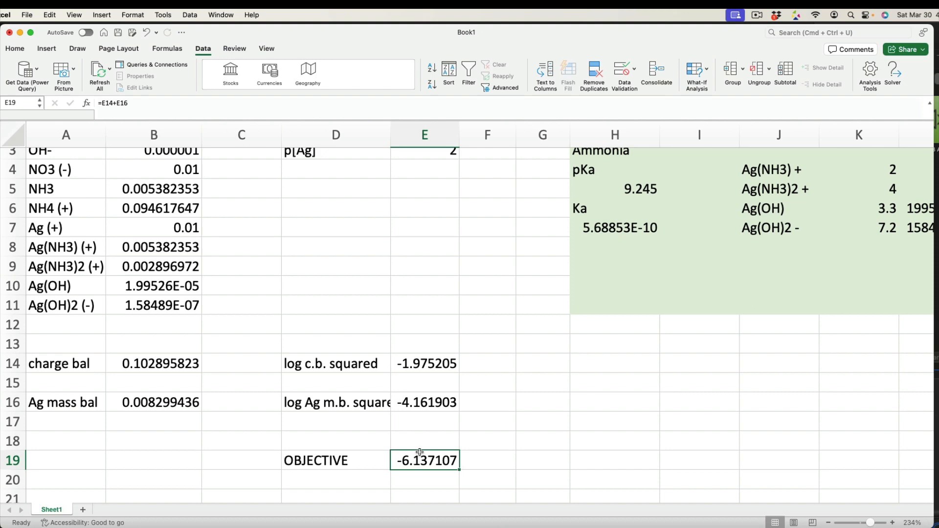
click(110, 102)
key(Return)
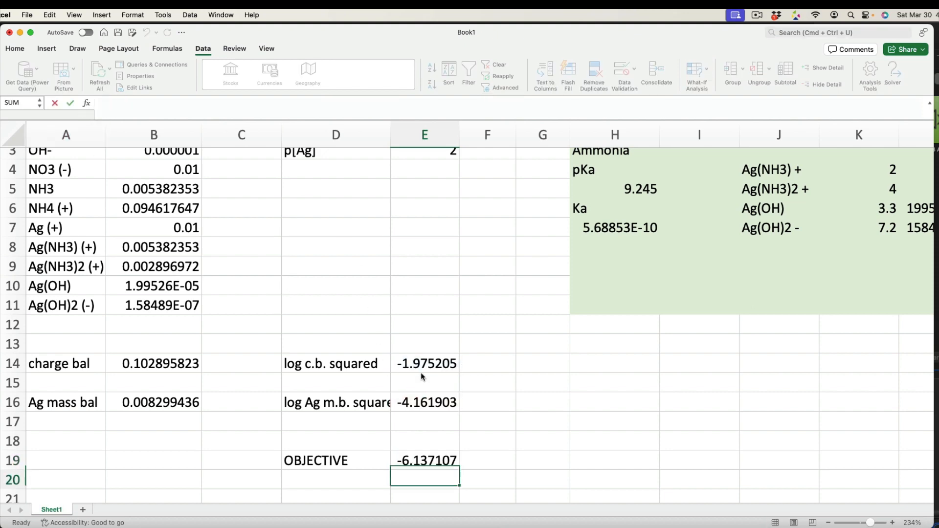
- Open Solver and set its objective to the single OBJECTIVE value cell, E18
scroll(487, 391, up, 2)
click(487, 405)
click(893, 71)
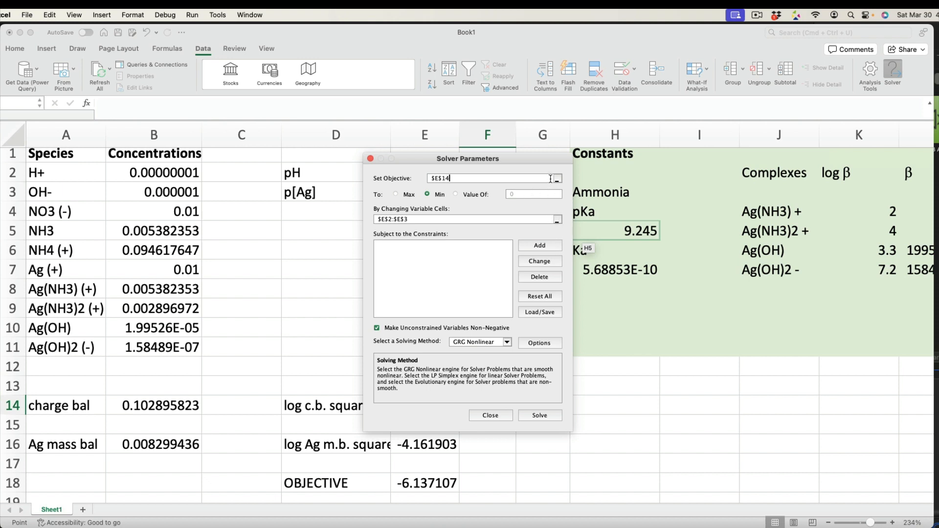
click(557, 179)
click(426, 483)
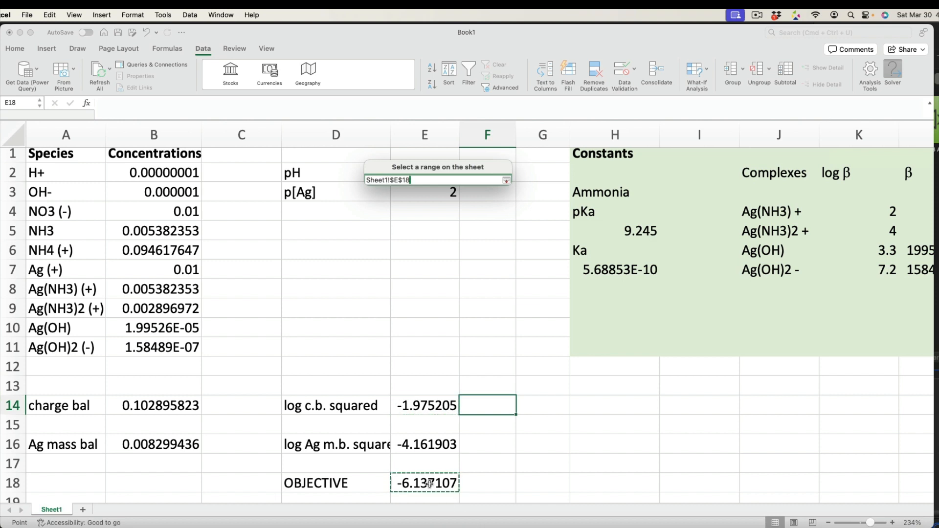
key(Return)
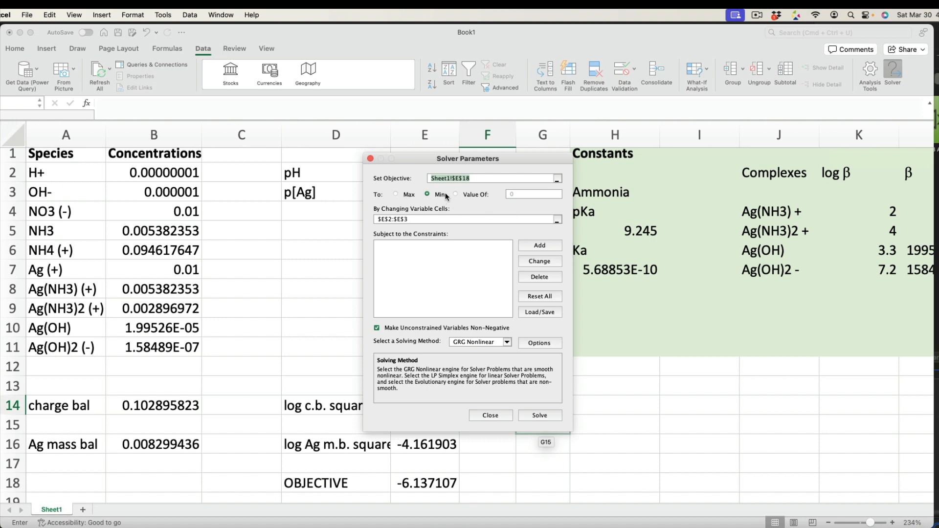
- Keep E2:E3 as the variable cells, minimize the objective with Solver and keep the solution
click(558, 219)
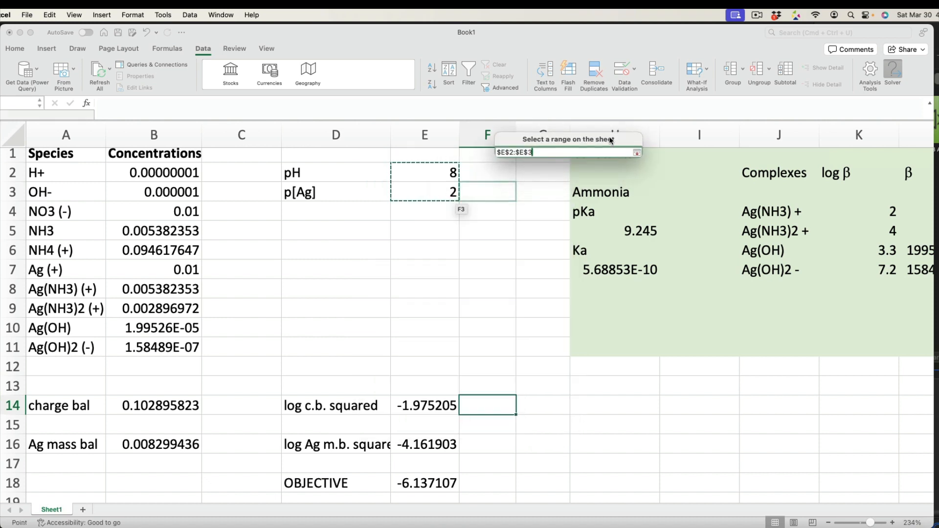
drag(601, 139, 577, 245)
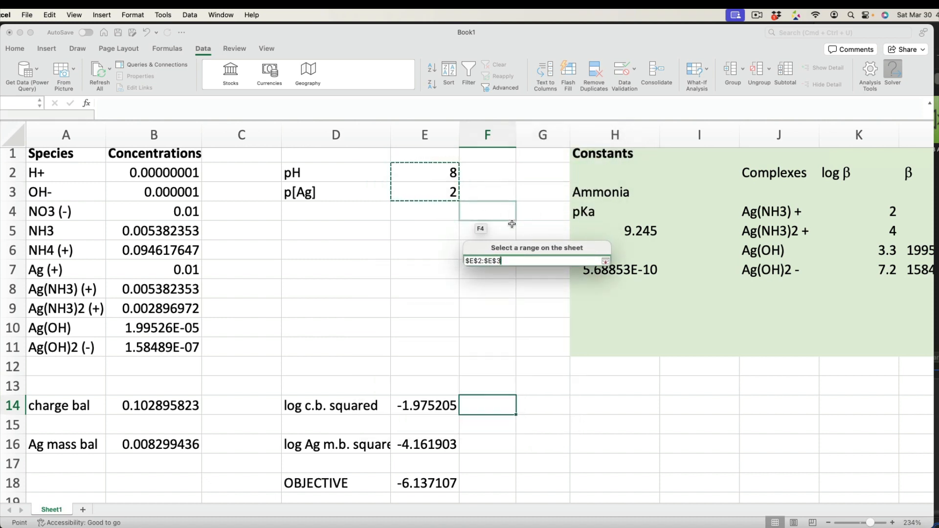
key(Return)
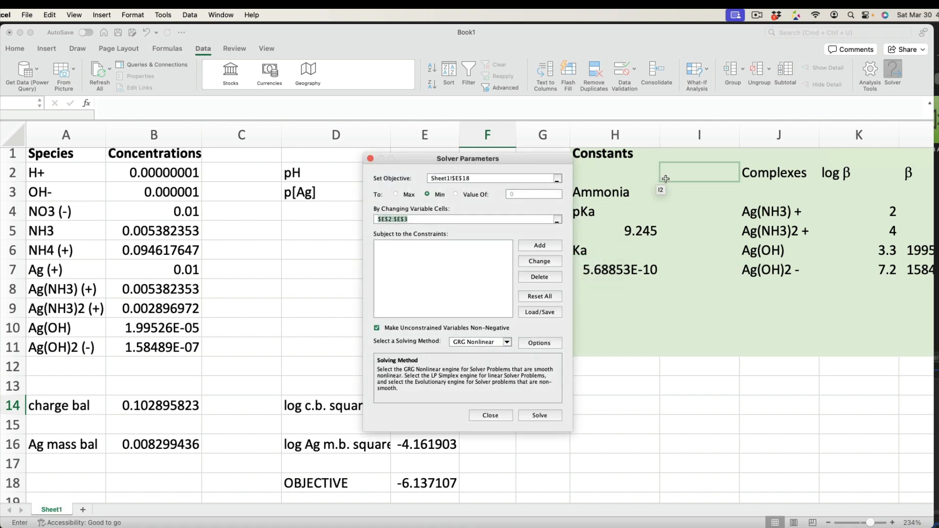
click(532, 414)
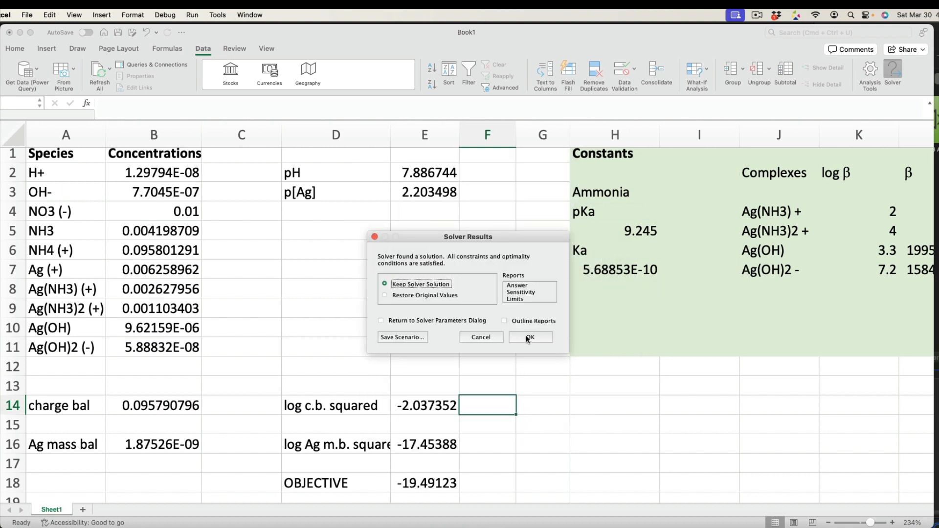
click(527, 337)
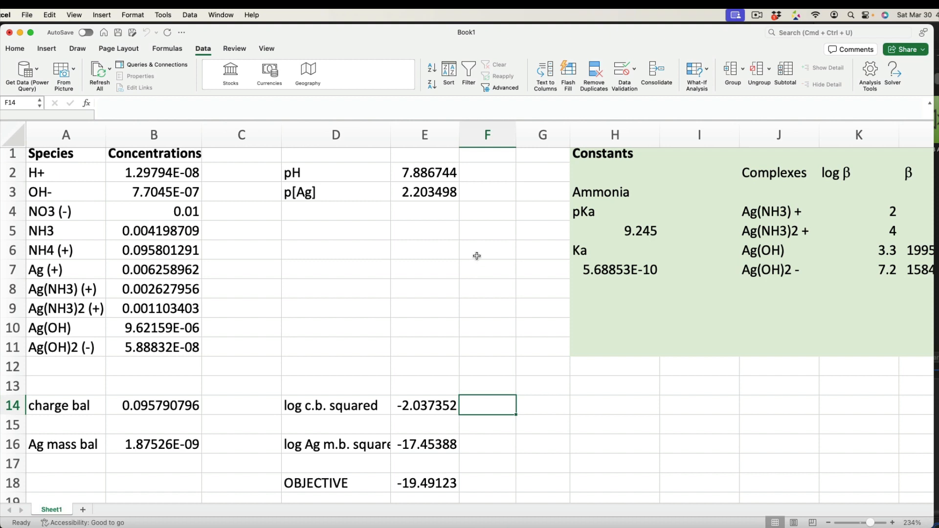